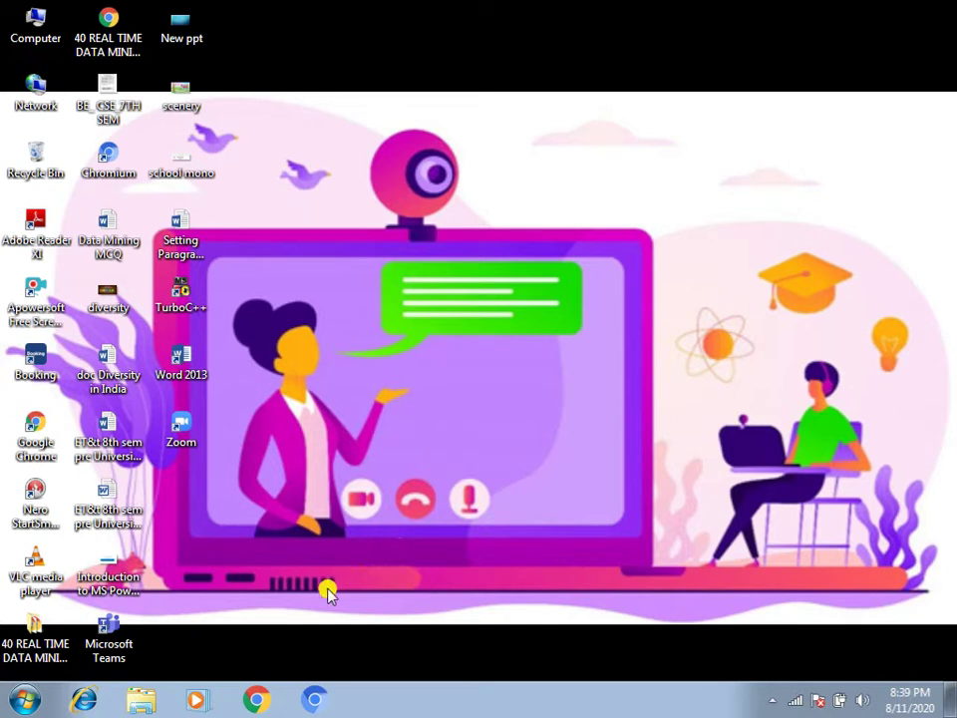
Launch Google Chrome from the Windows taskbar
click(256, 701)
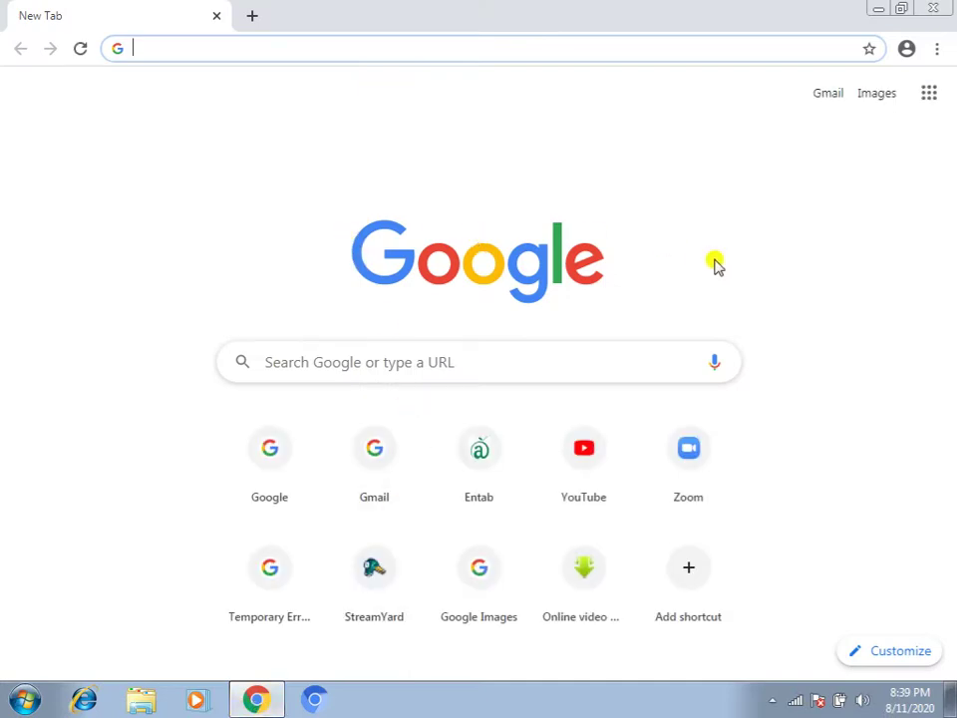
Go to streamyard.com in the Chrome address bar
text(strea)
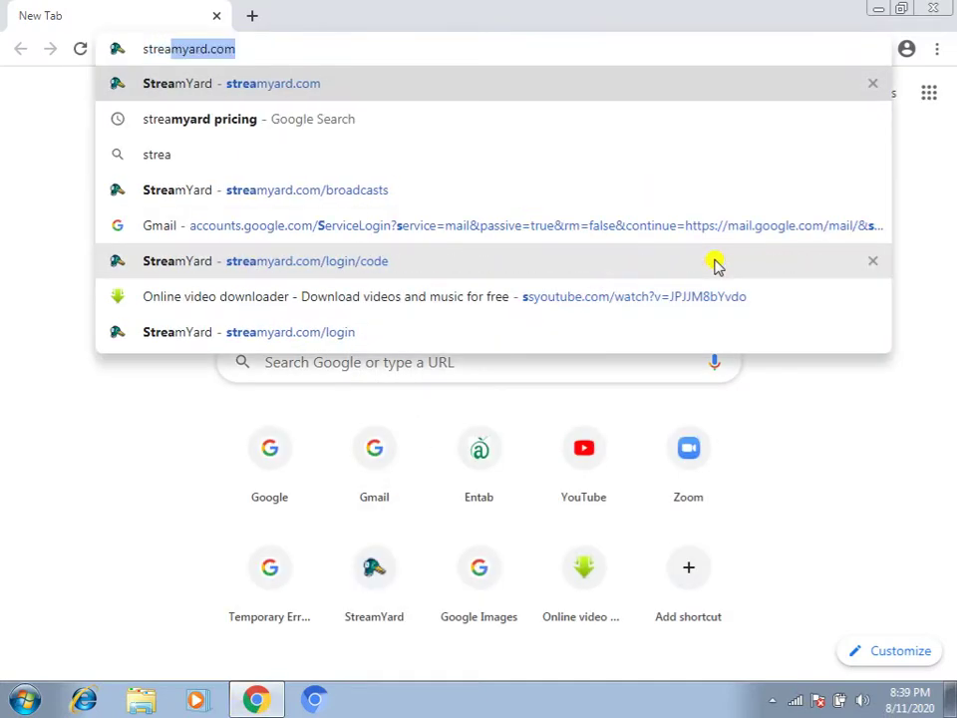
text(myard.com)
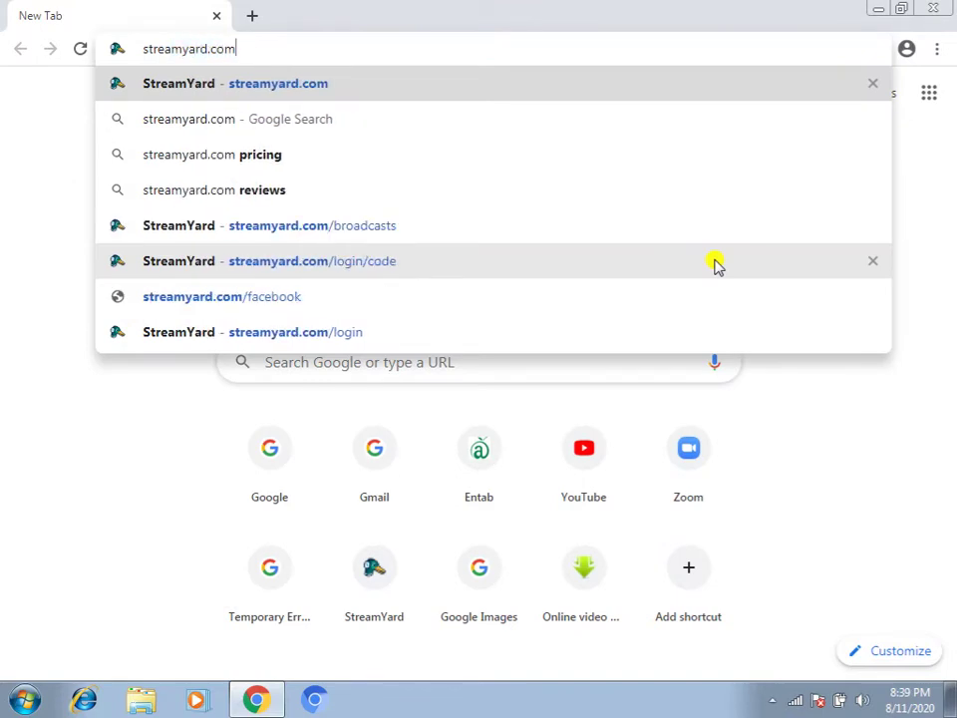
key(Return)
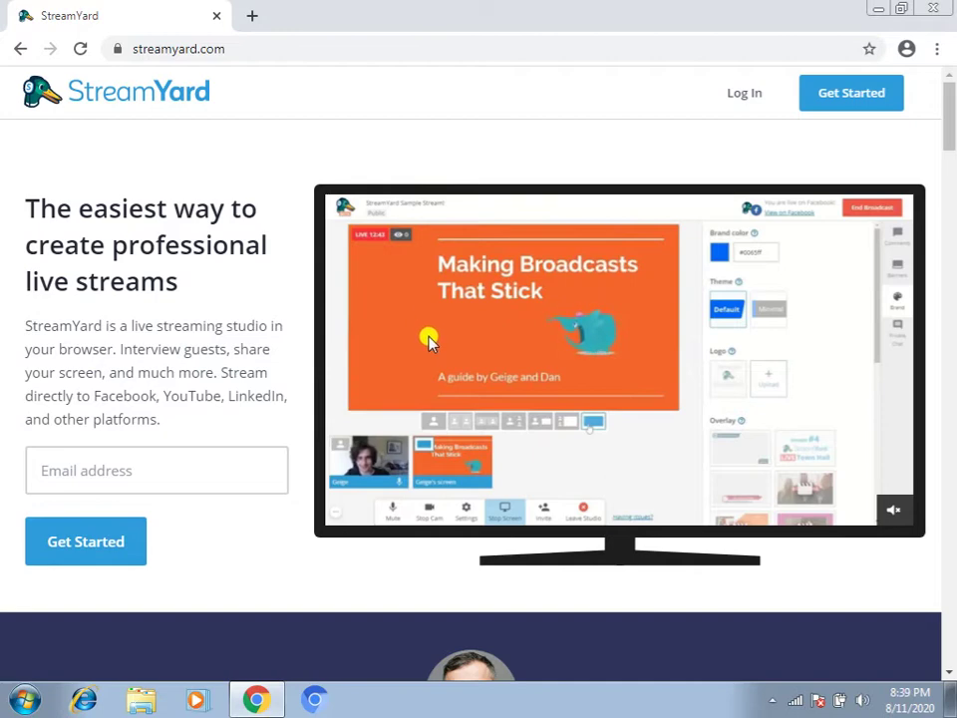
Scroll through the StreamYard home page's feature overview, then open a new blank tab
scroll(444, 387, down, 2)
scroll(444, 389, down, 12)
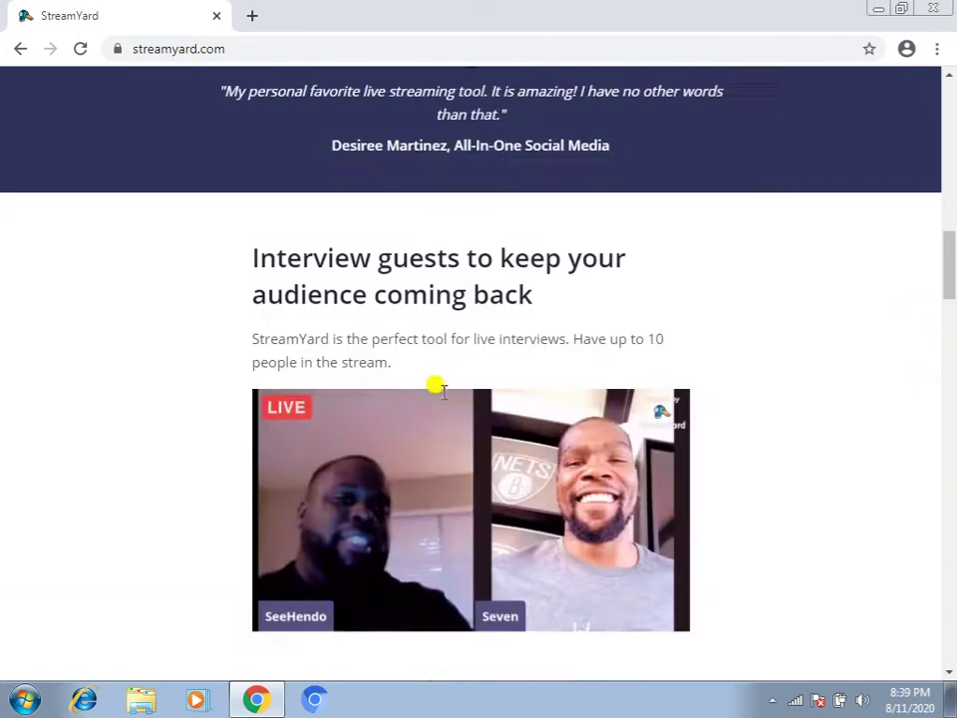
scroll(443, 397, down, 17)
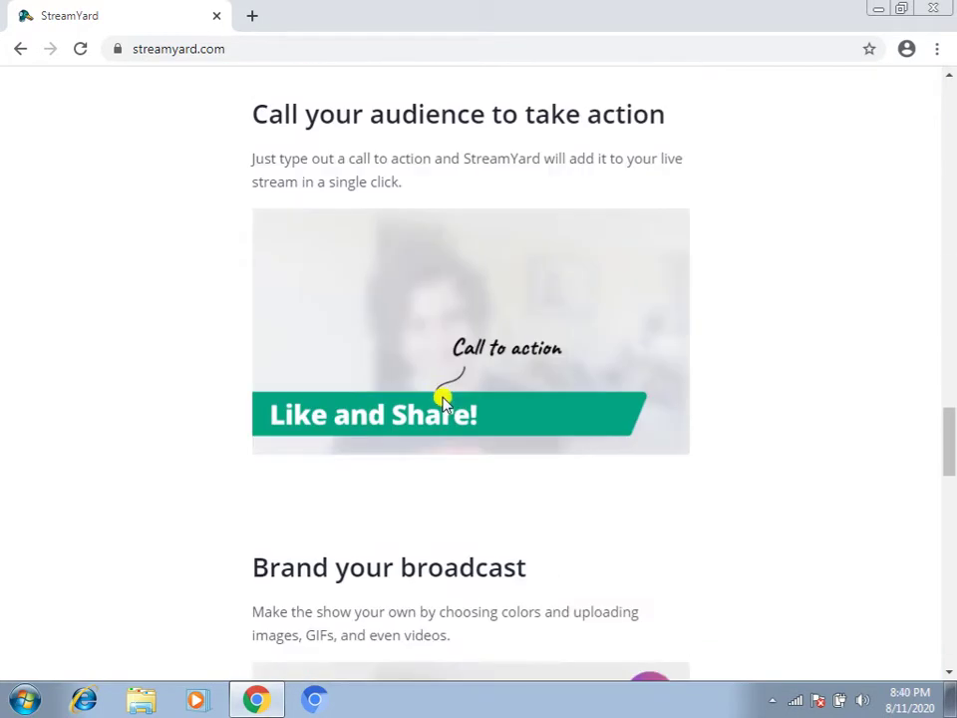
scroll(444, 399, down, 10)
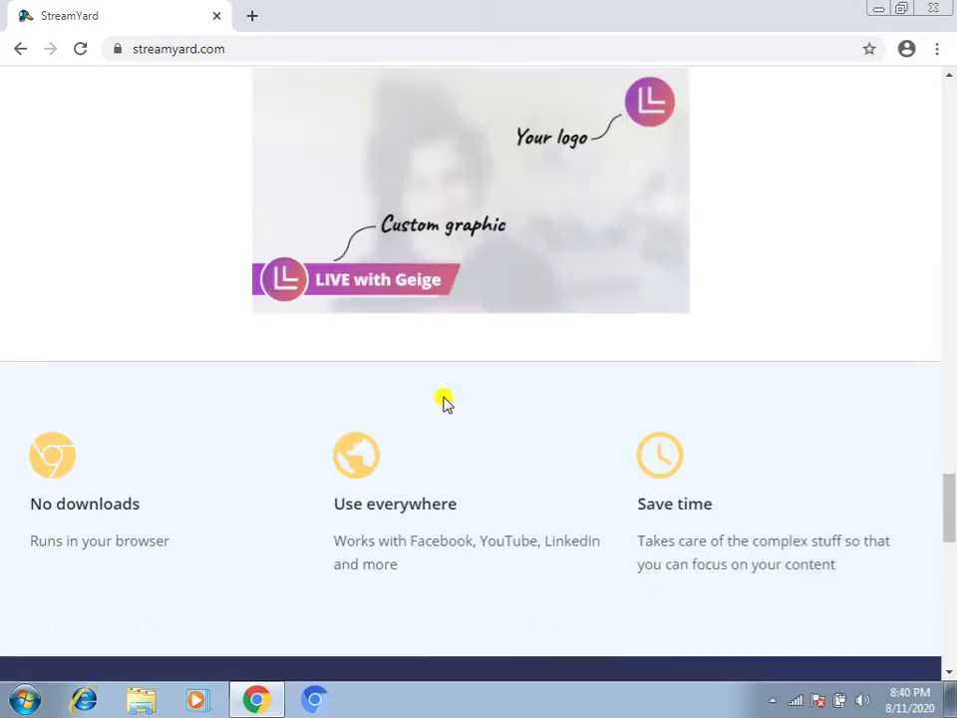
scroll(444, 399, up, 20)
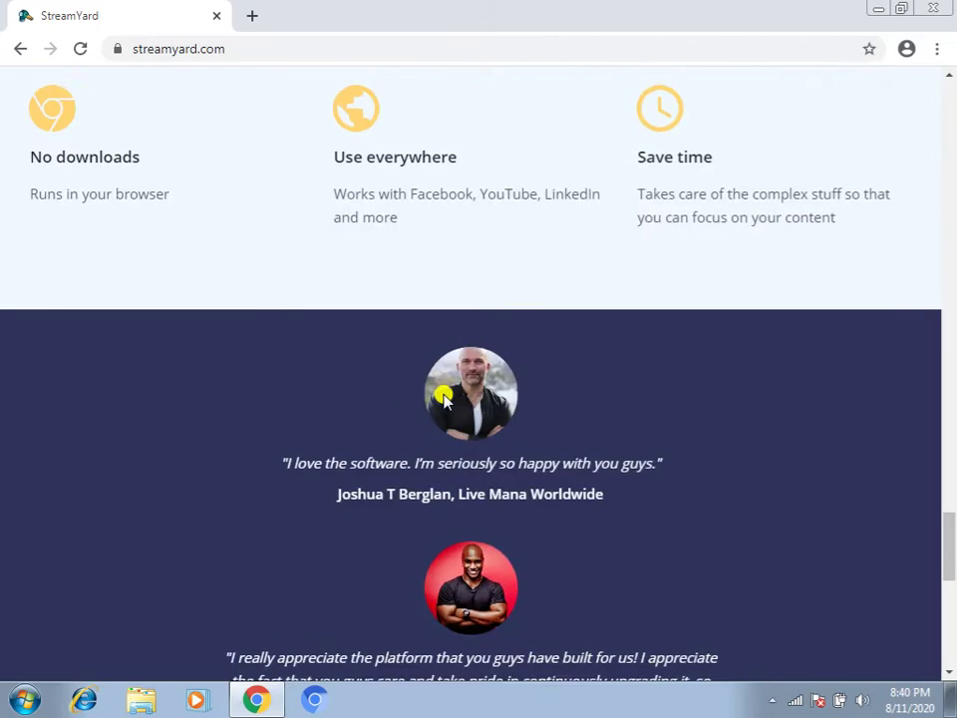
scroll(443, 399, up, 10)
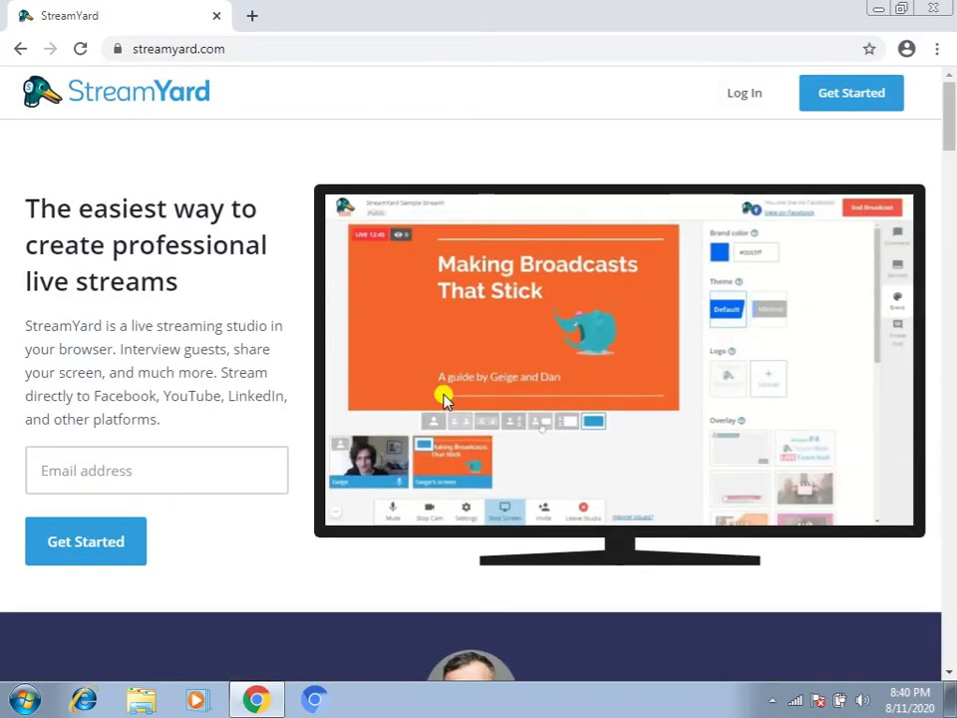
click(250, 17)
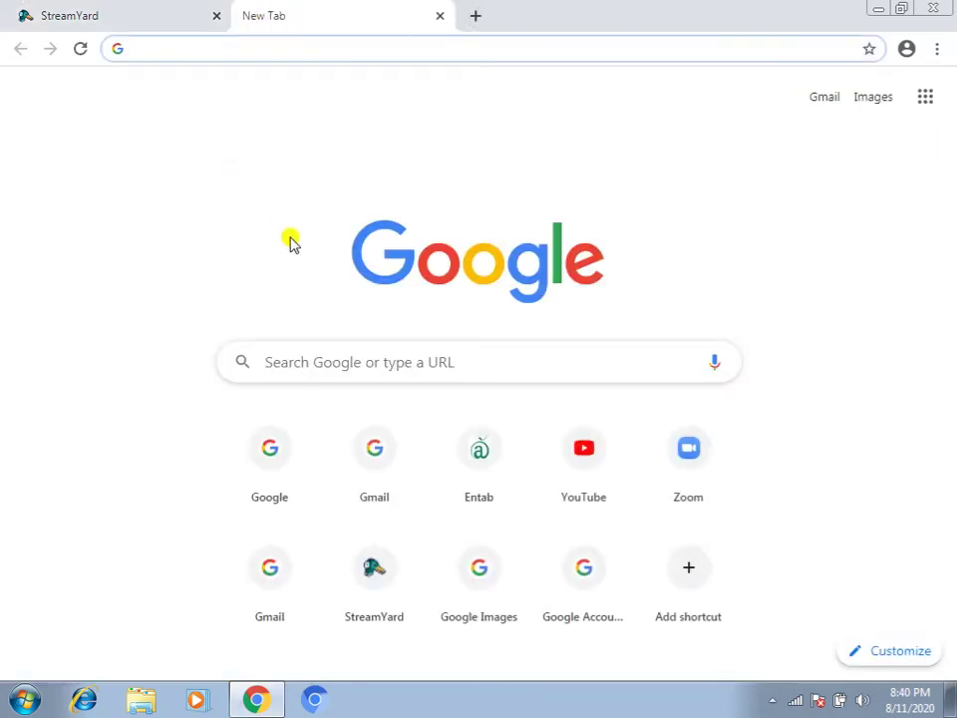
Search Google for 'streamyard pricing' to reach StreamYard's pricing page
click(361, 361)
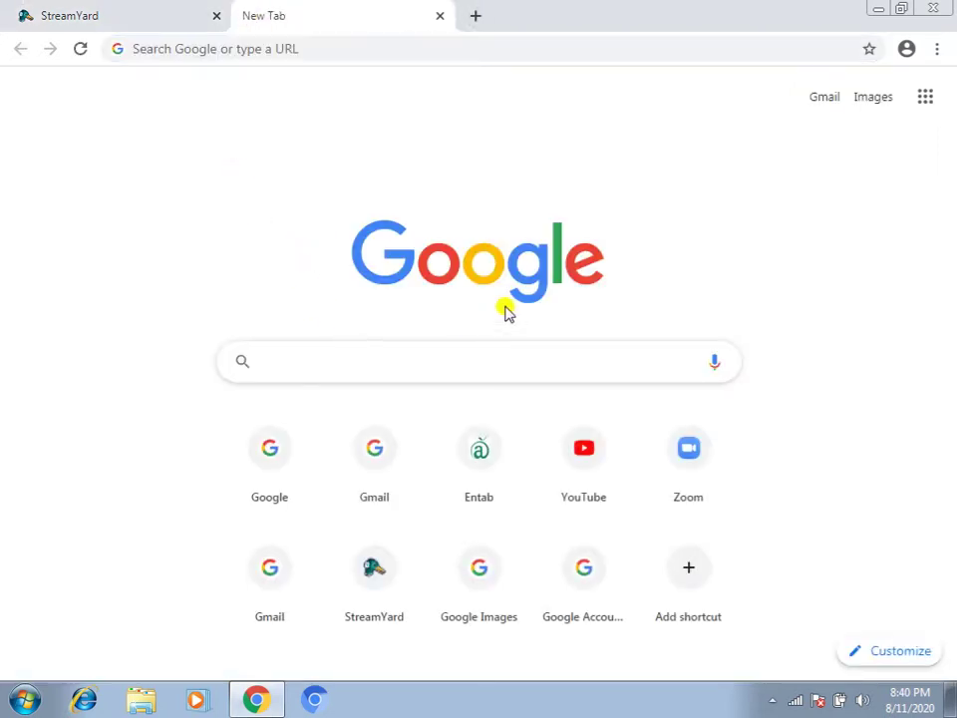
text(strae)
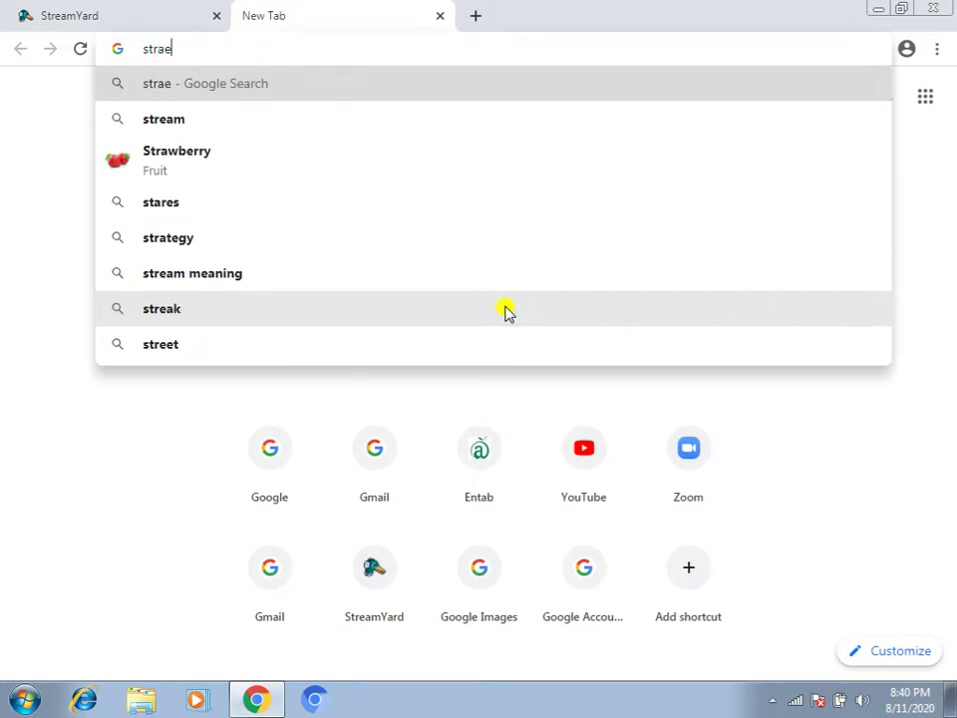
key(BackSpace)
key(BackSpace)
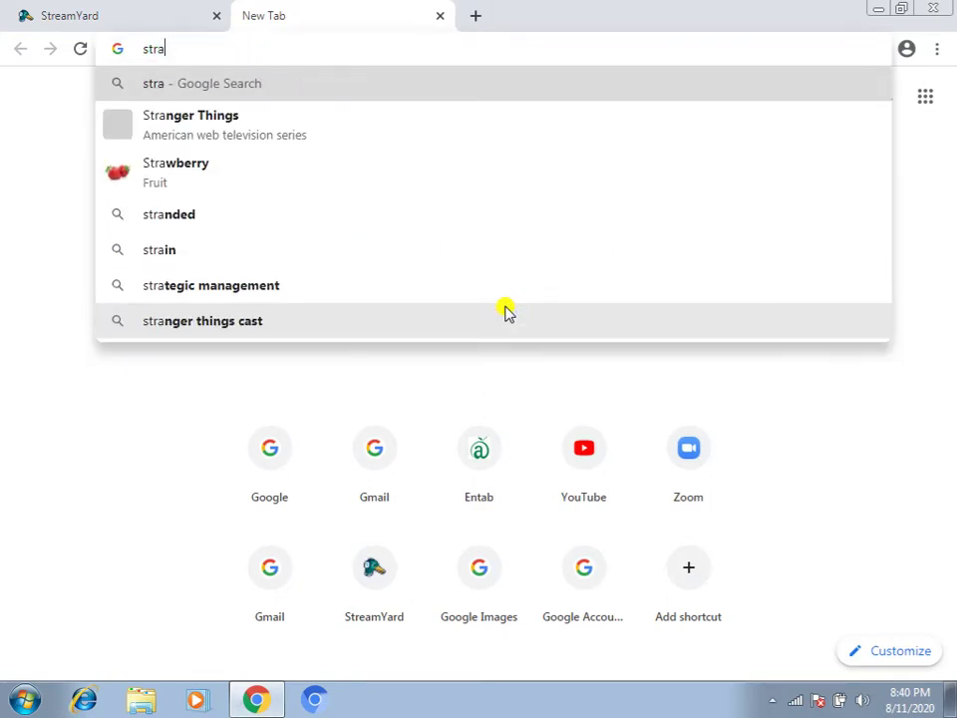
text(ea)
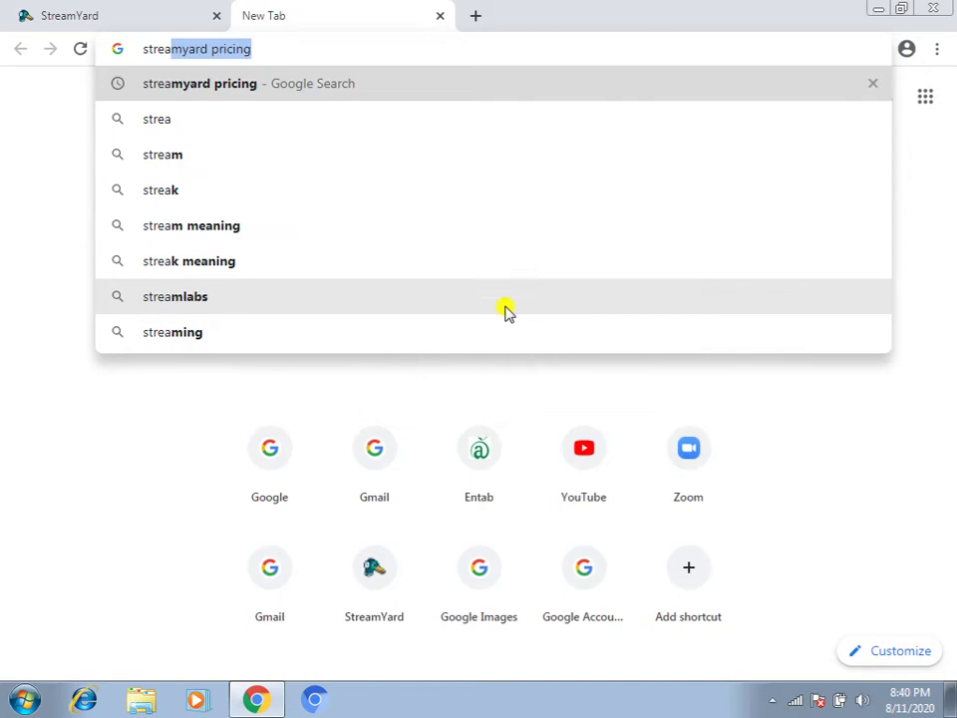
key(Return)
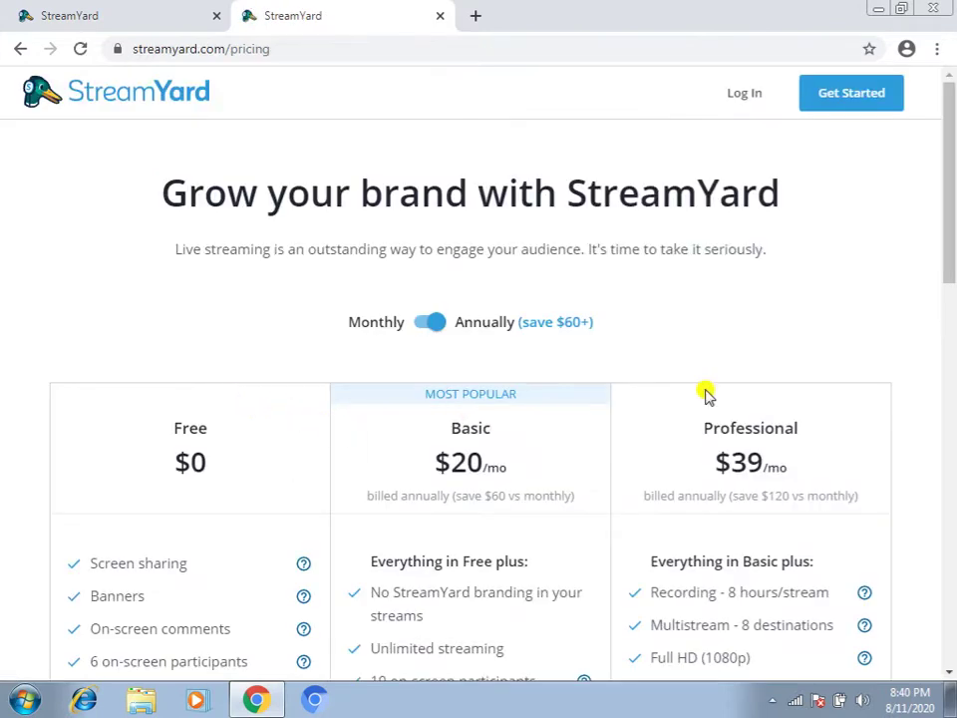
scroll(919, 319, down, 2)
scroll(915, 321, down, 1)
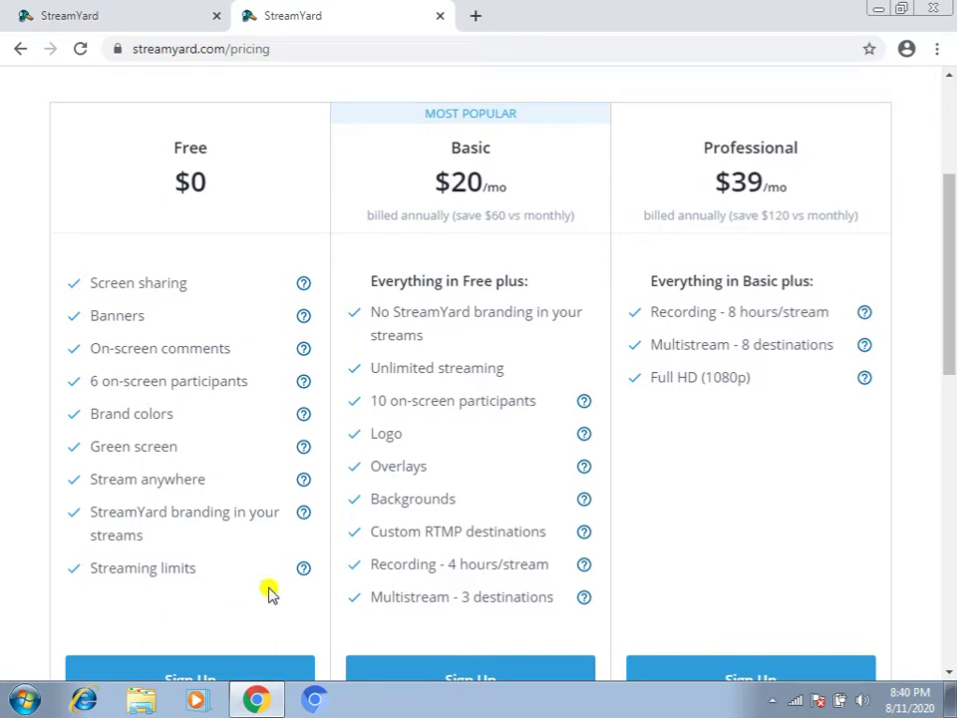
mouse_move(301, 573)
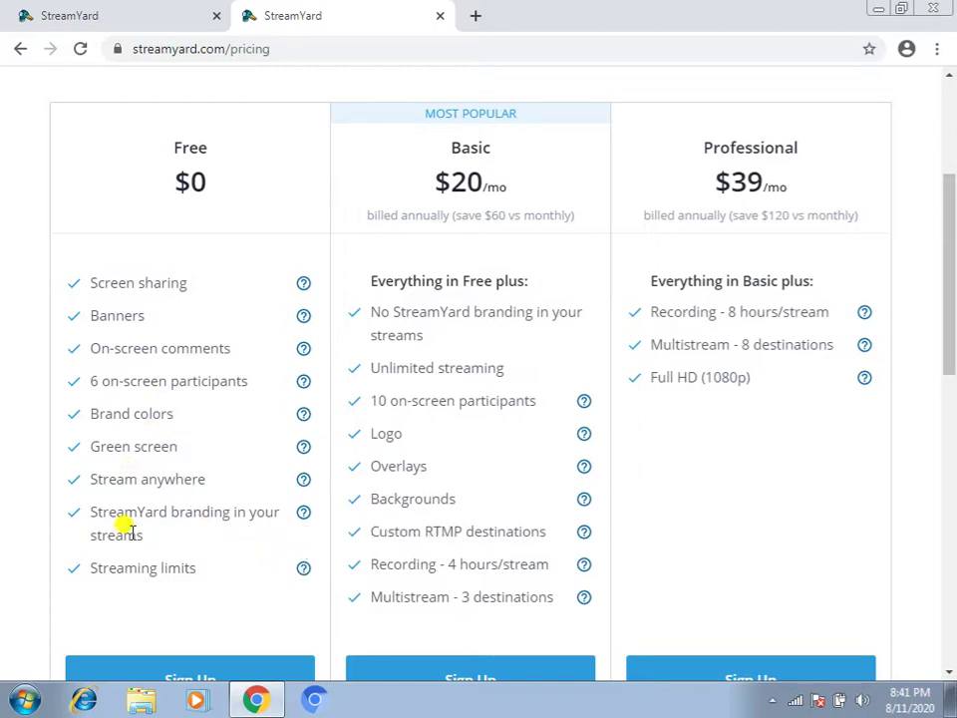
mouse_move(595, 504)
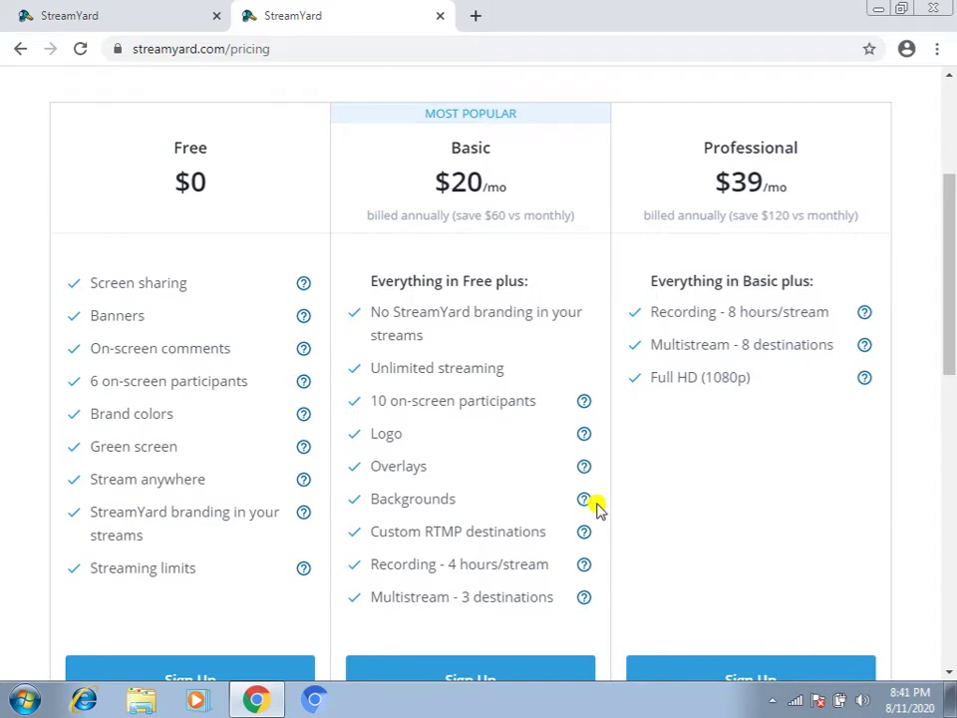
scroll(595, 504, down, 1)
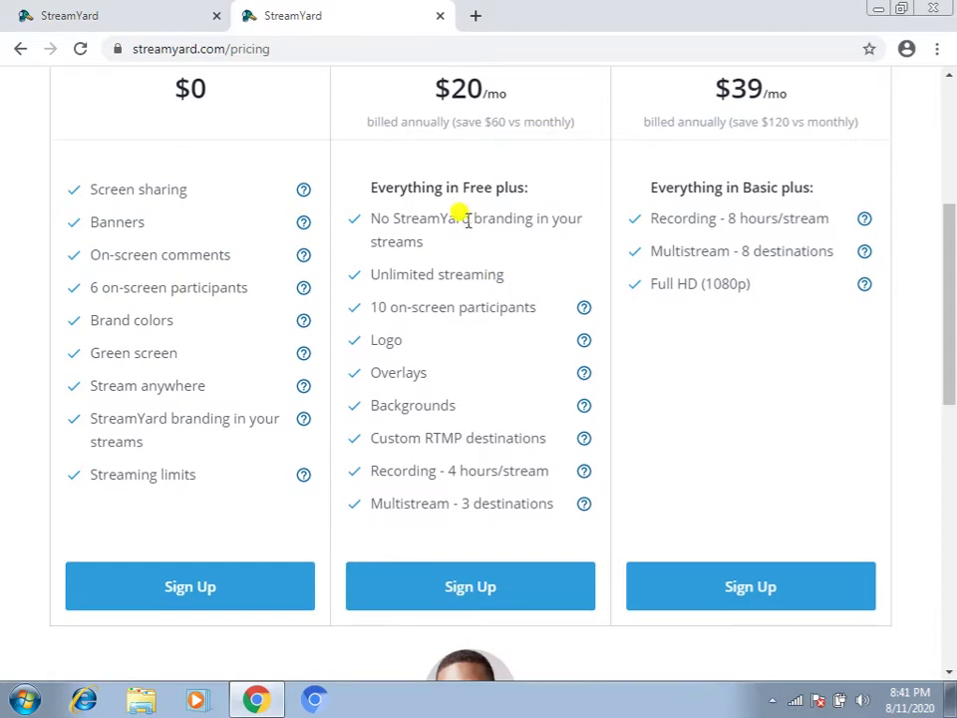
scroll(435, 221, up, 1)
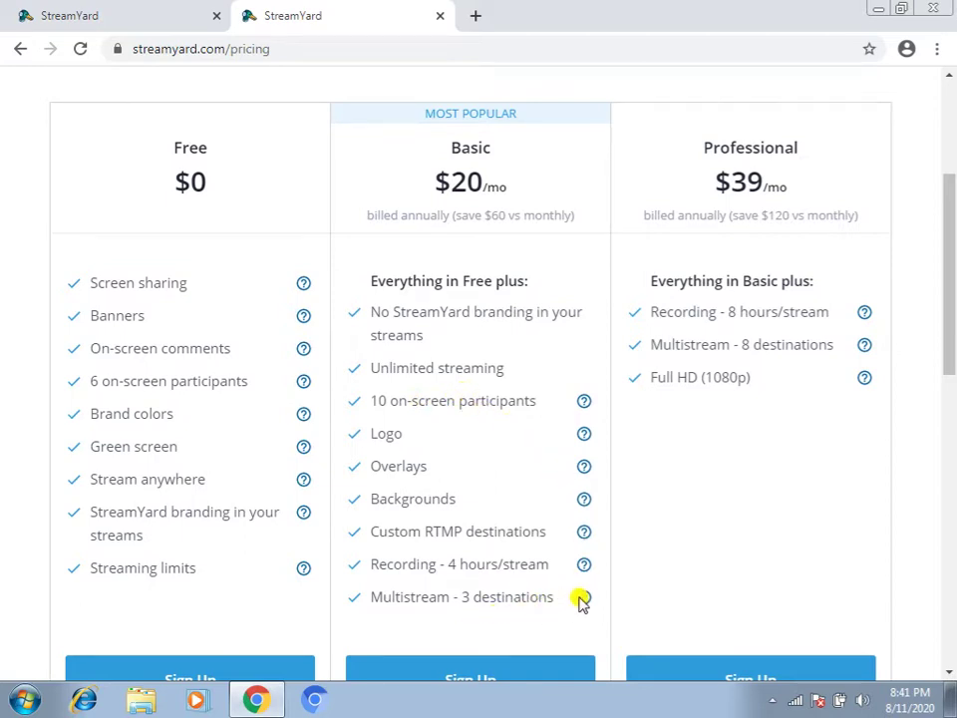
mouse_move(584, 600)
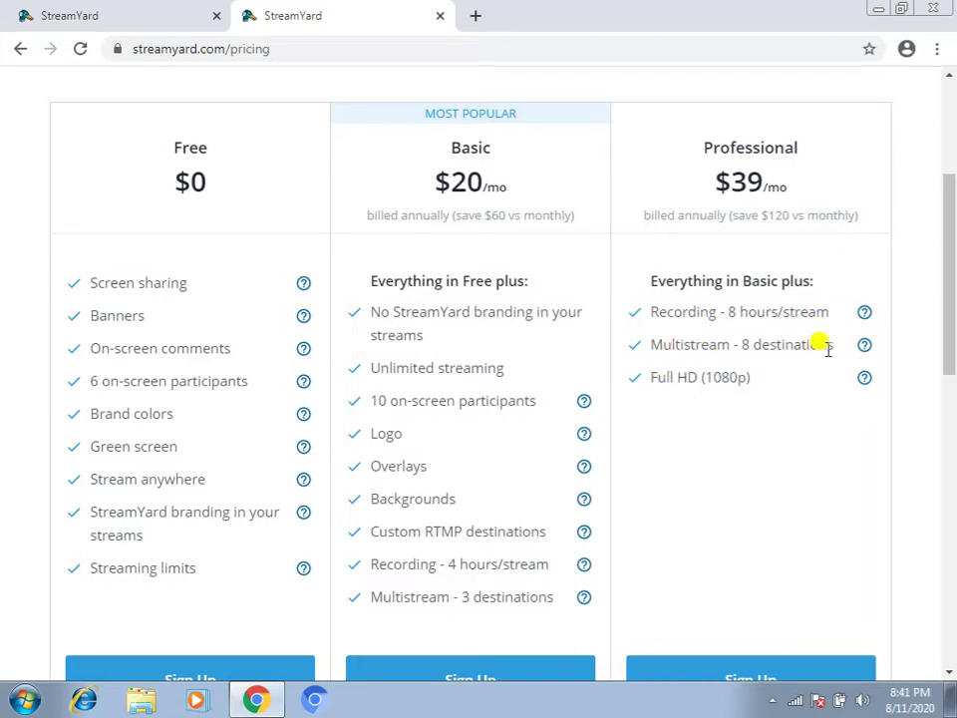
mouse_move(862, 349)
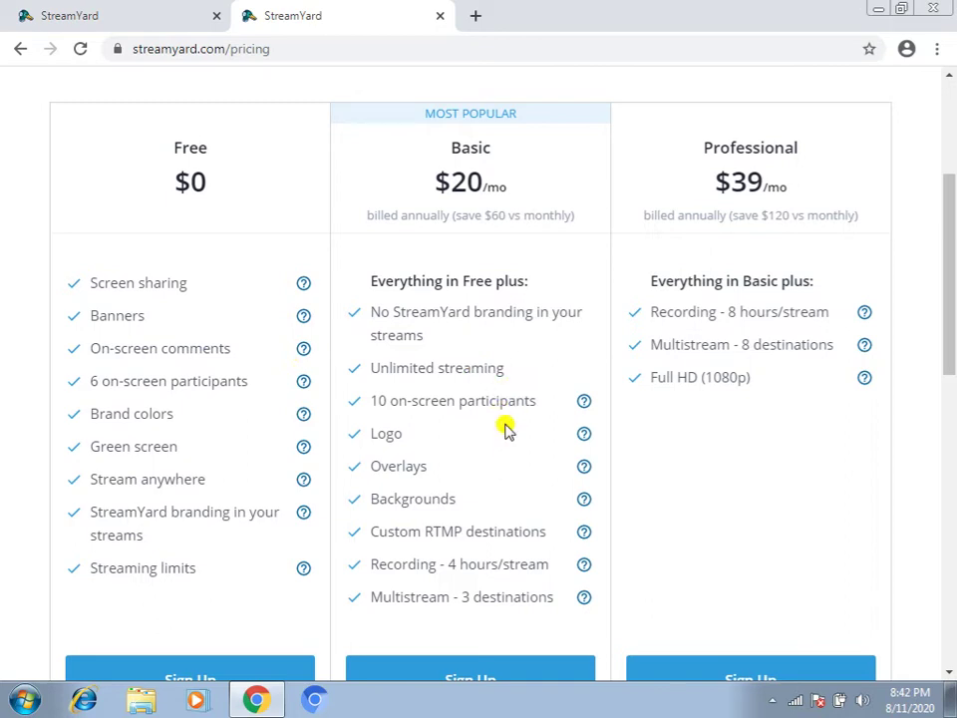
scroll(505, 433, down, 1)
scroll(487, 435, up, 1)
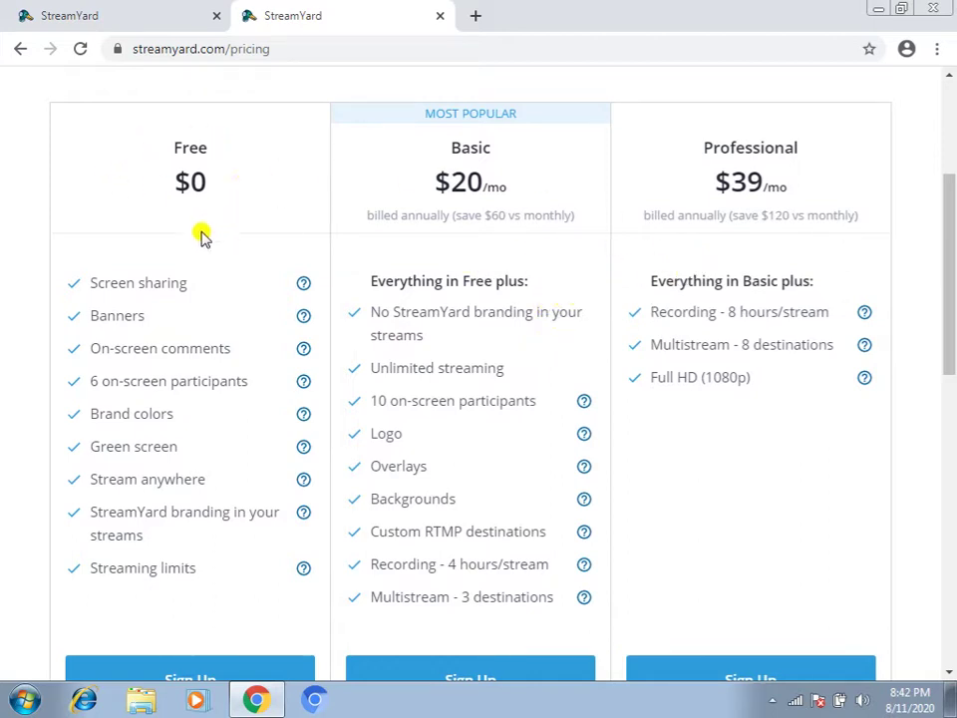
scroll(243, 404, up, 2)
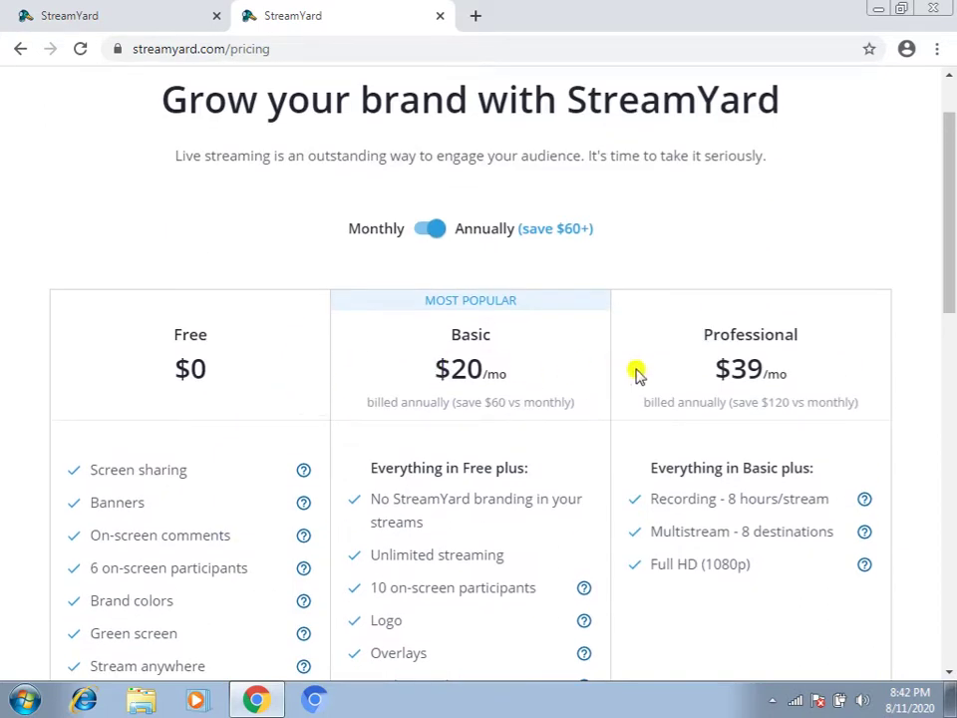
Close the pricing tab and request a StreamYard login code for the saved account e-mail
click(440, 17)
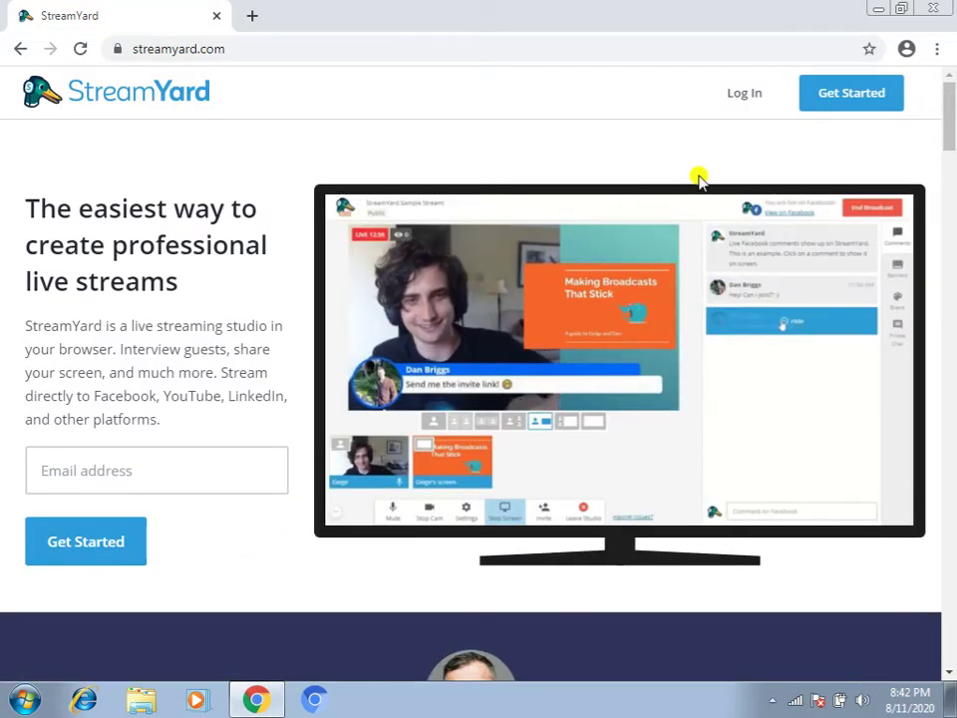
click(744, 93)
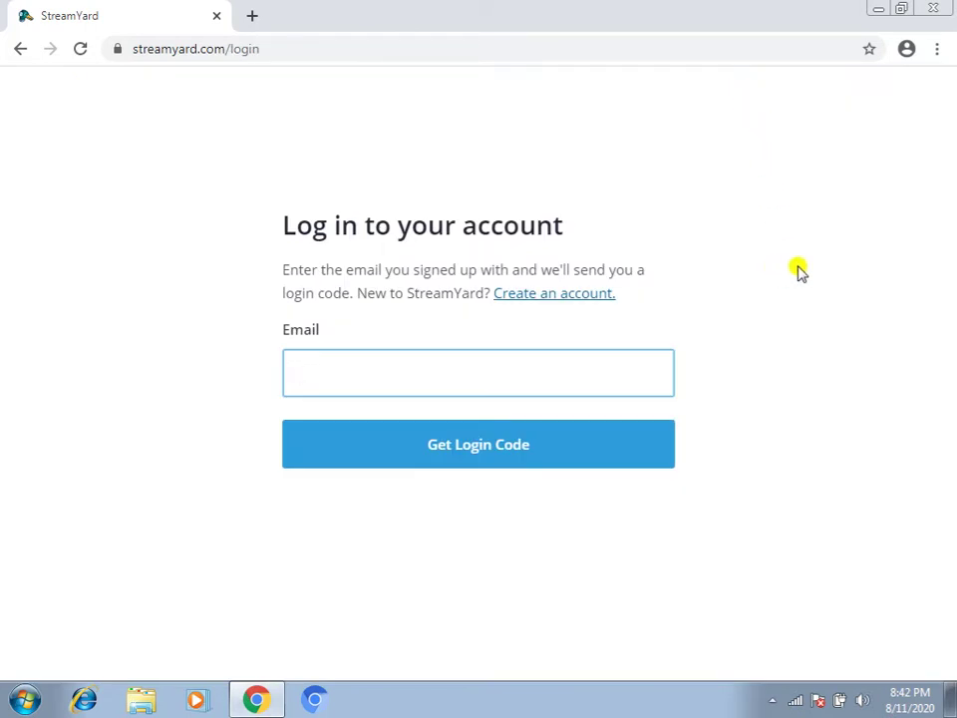
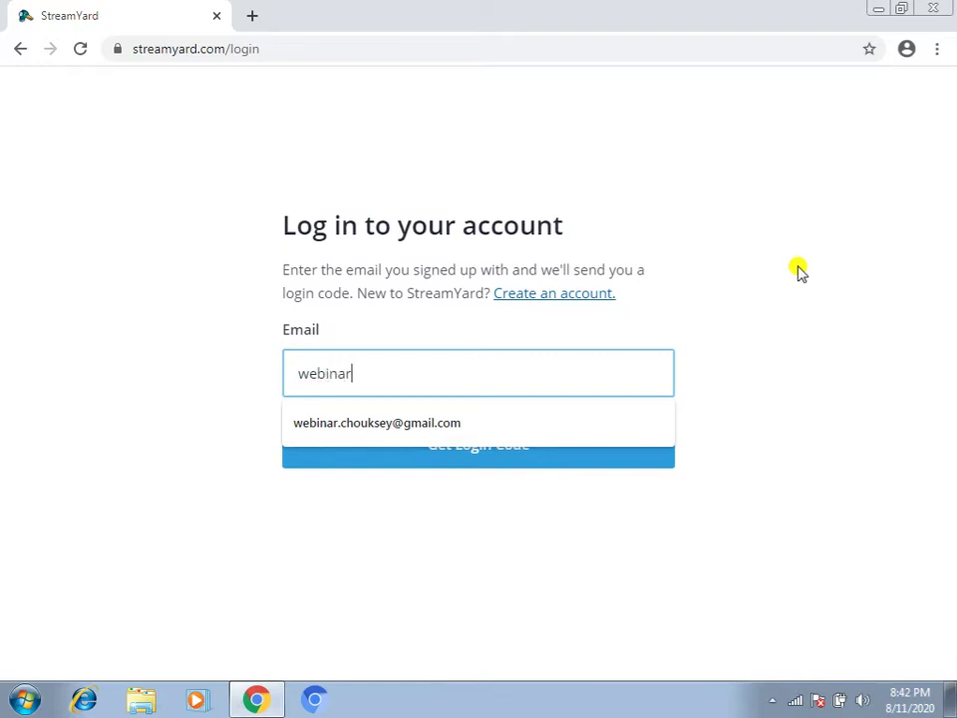
click(453, 423)
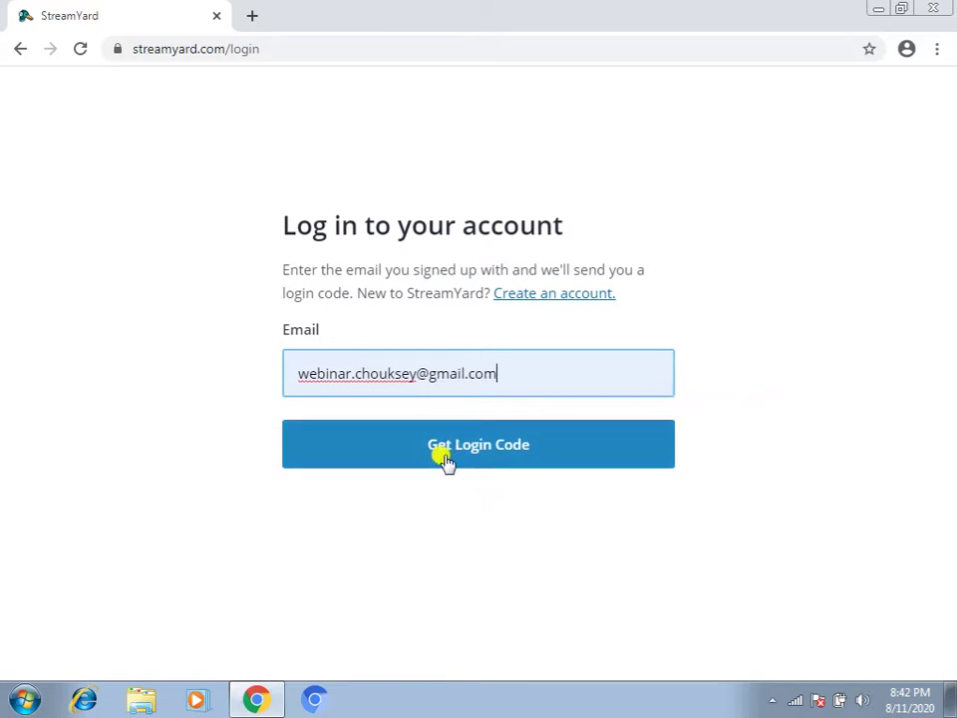
click(446, 457)
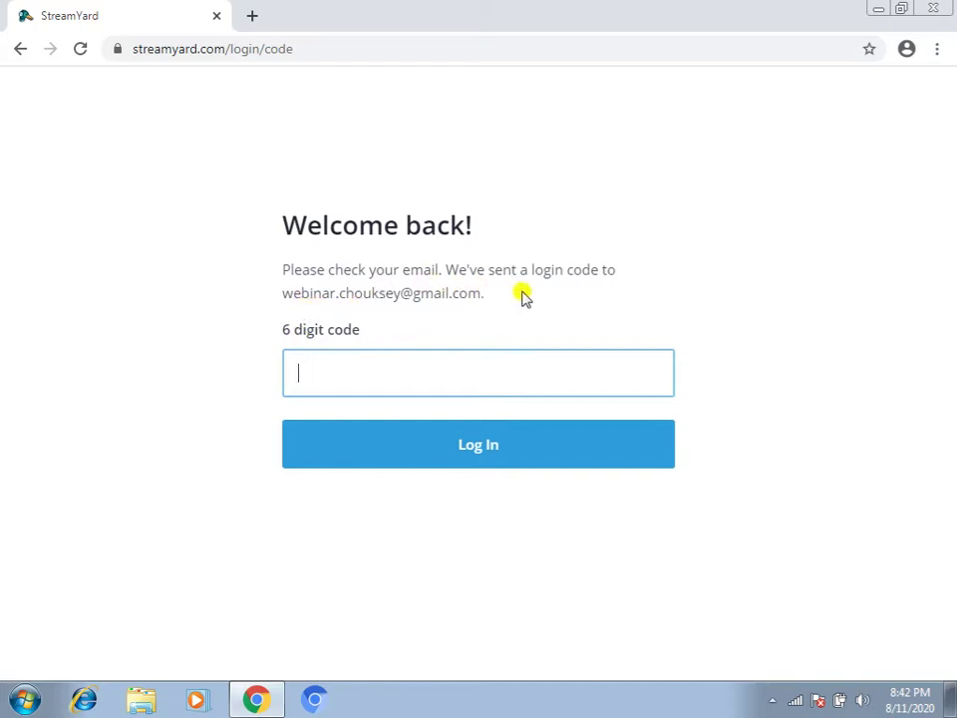
click(254, 20)
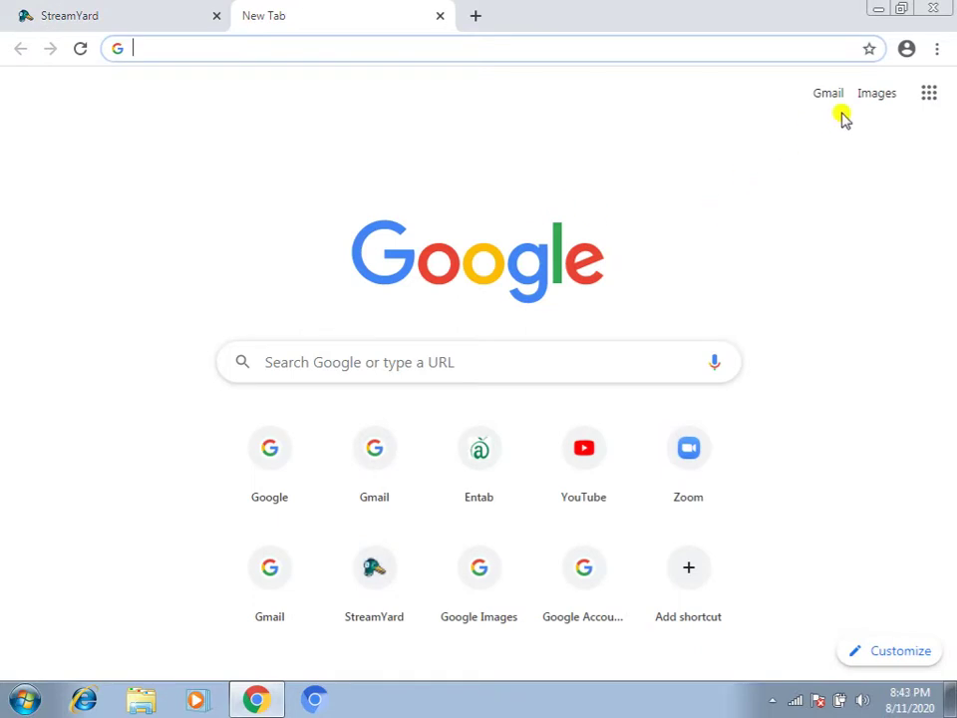
Sign in to Gmail with the chosen Google account and its password
click(829, 94)
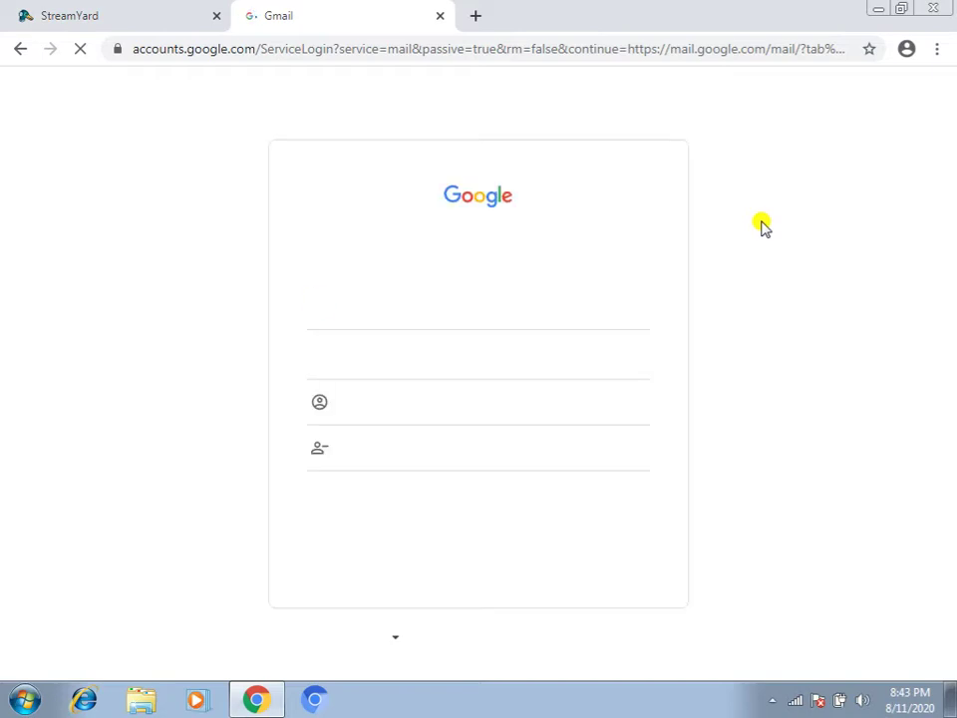
click(406, 363)
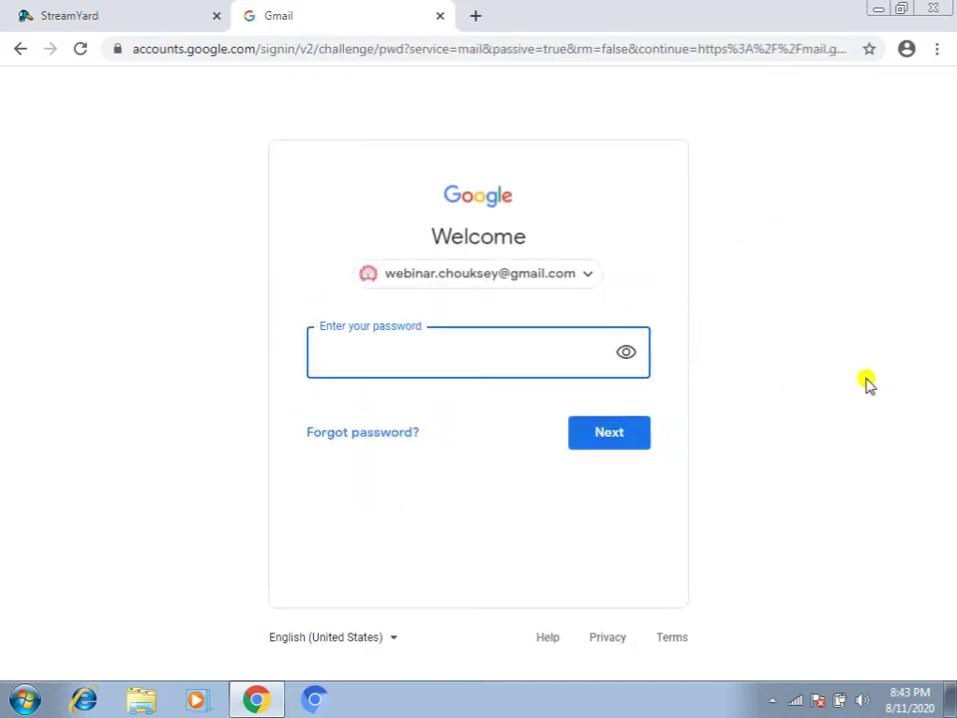
text(••••••••)
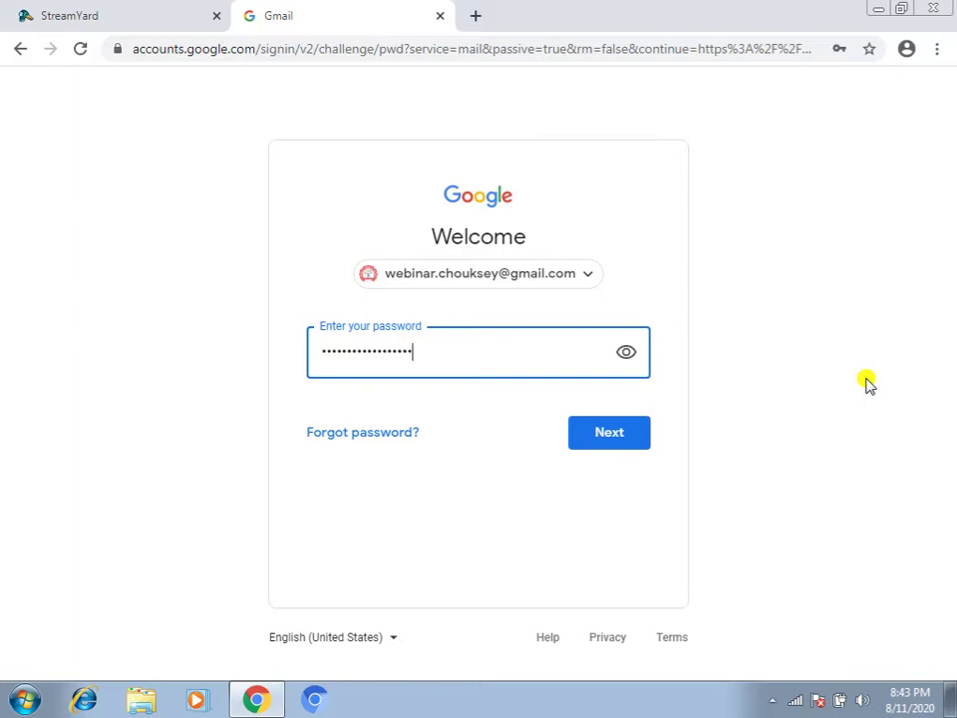
key(Return)
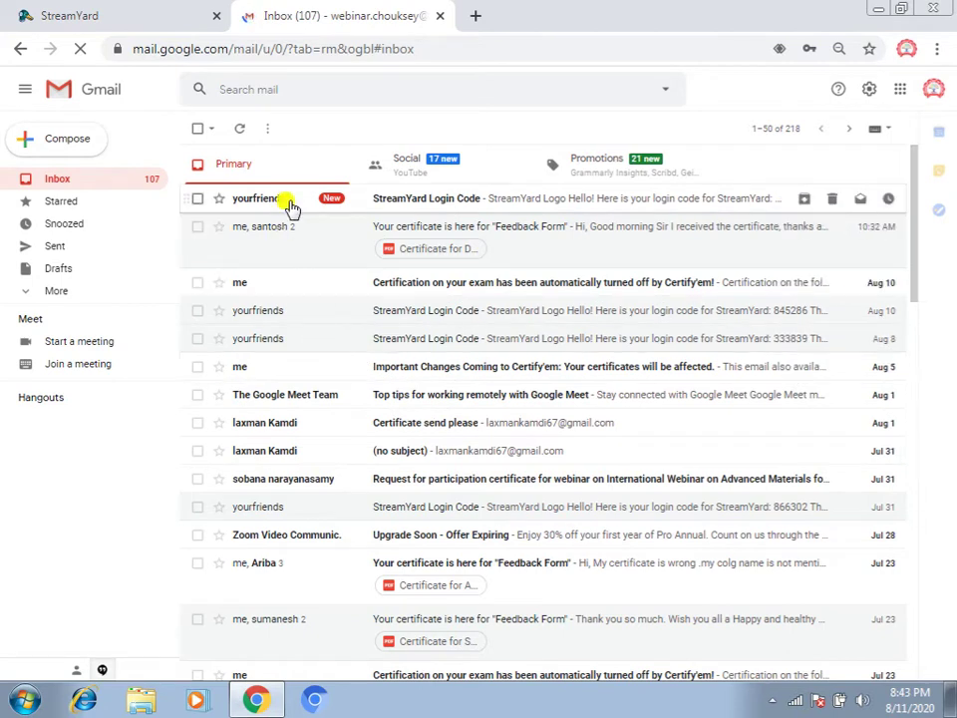
Copy the code from the newest StreamYard Login Code email and return to StreamYard
click(392, 201)
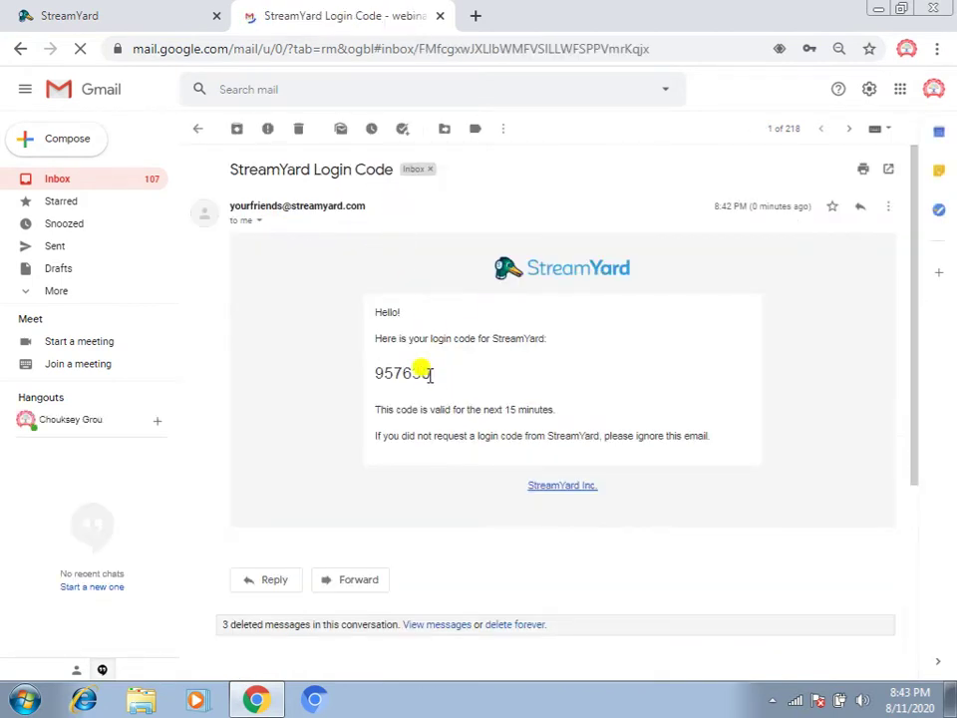
drag(430, 373, 376, 388)
key(ctrl+c)
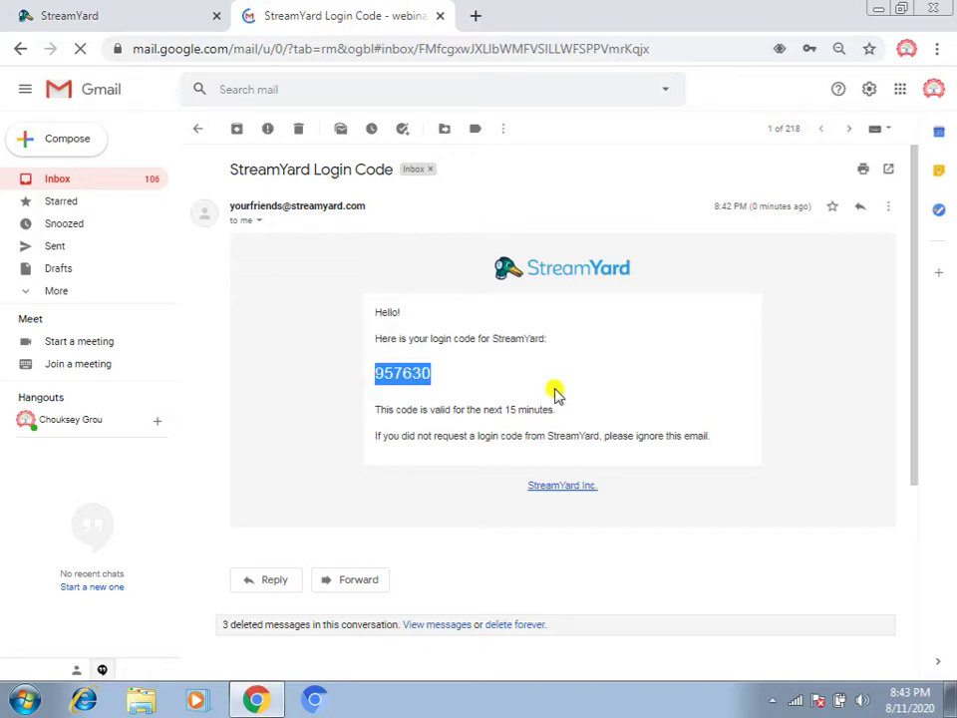
click(114, 16)
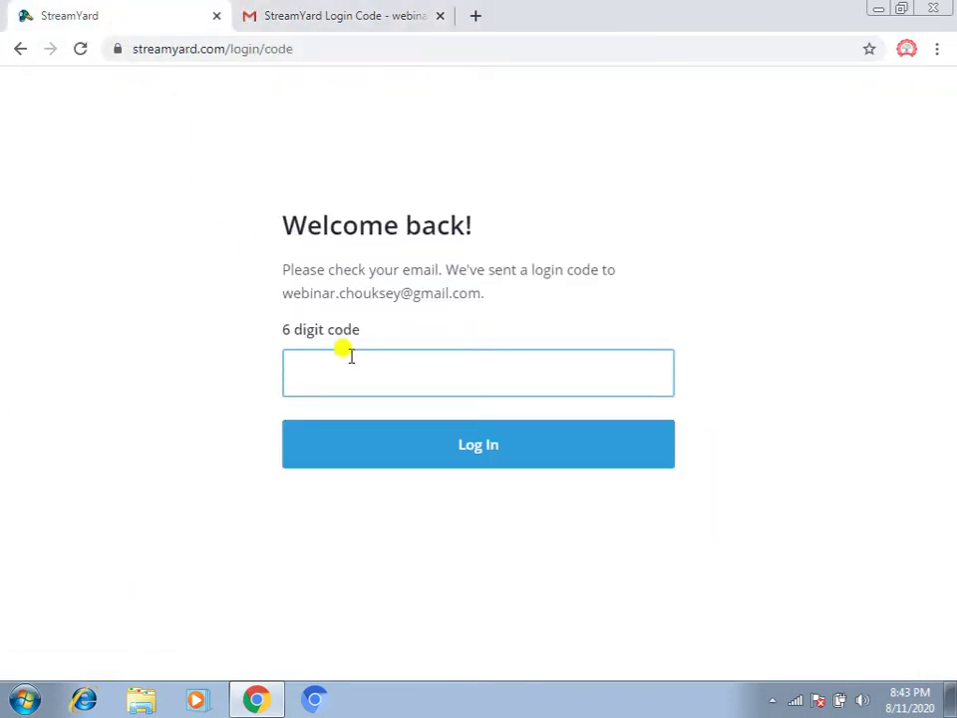
Paste the emailed 6-digit code to log in, then open the Broadcasts dashboard
key(ctrl+v)
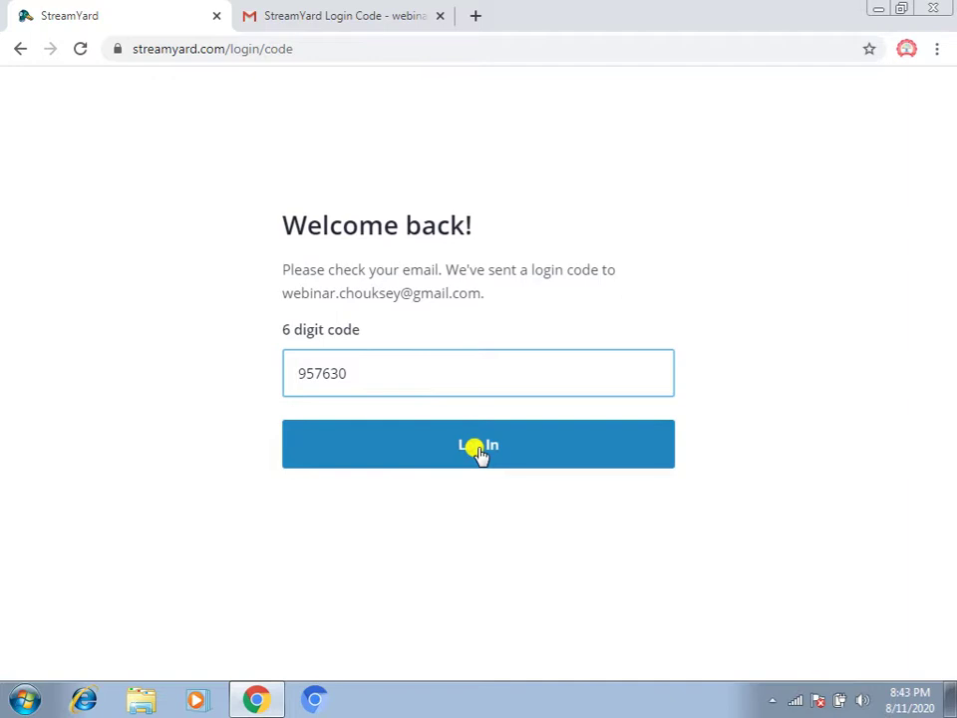
click(479, 451)
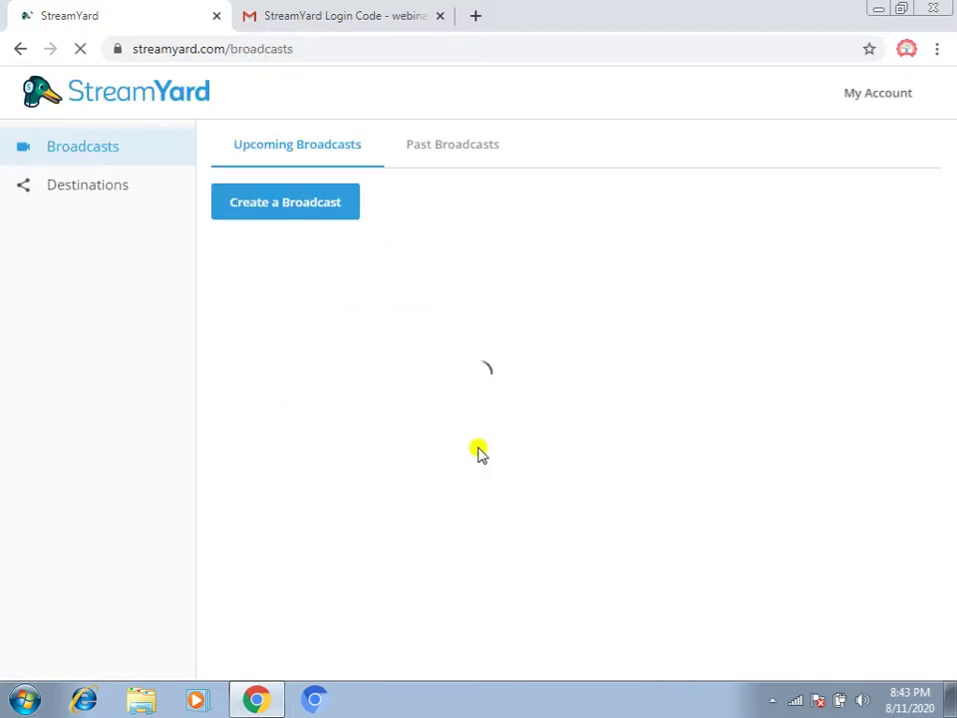
click(862, 100)
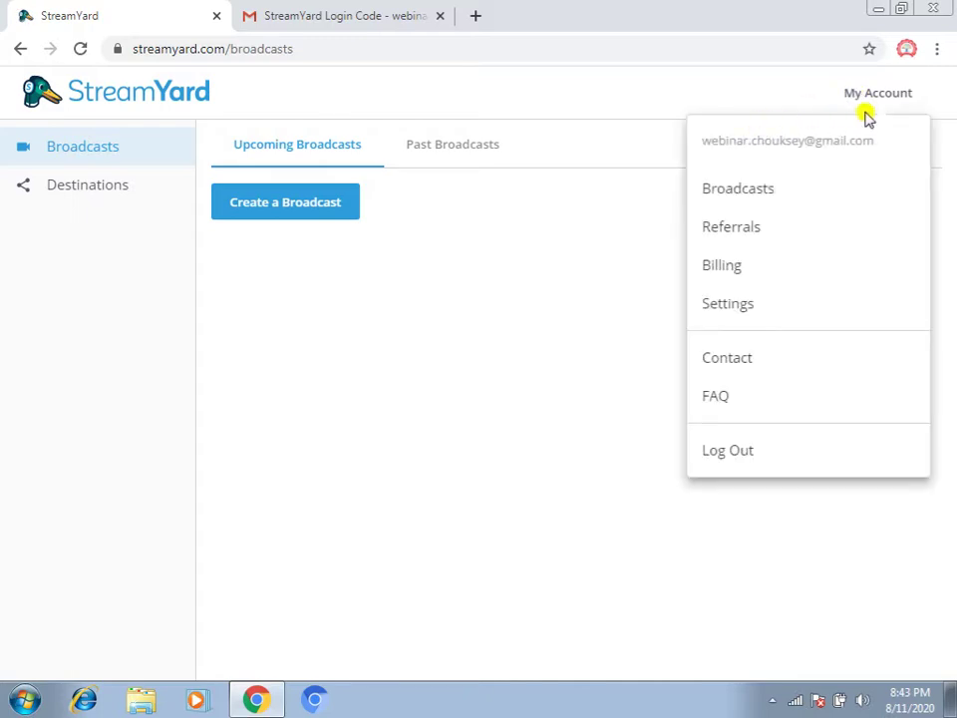
click(510, 346)
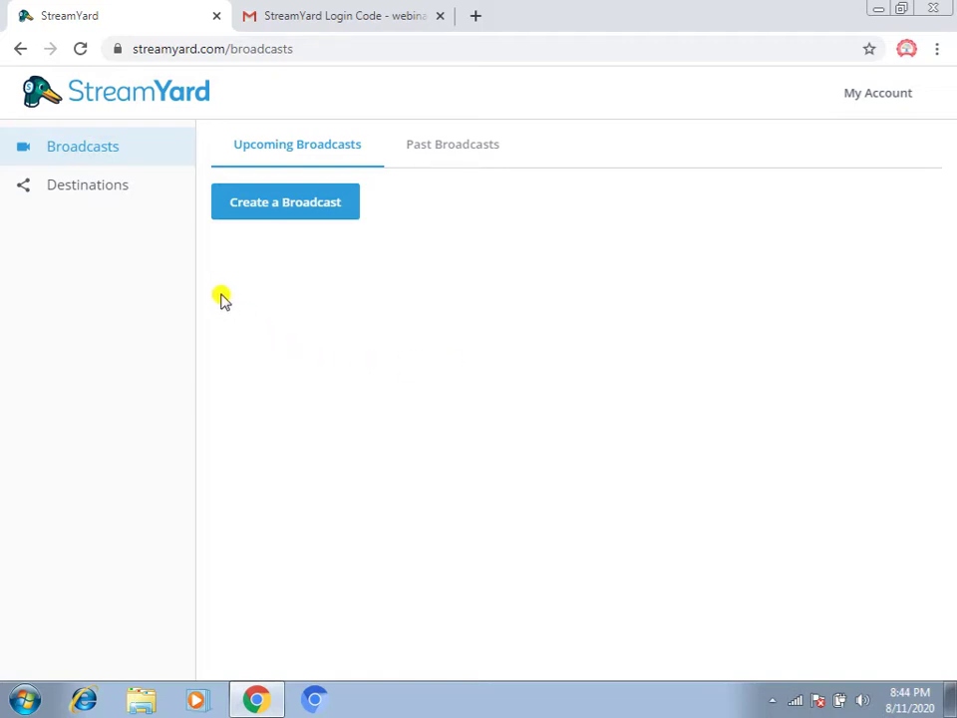
click(109, 156)
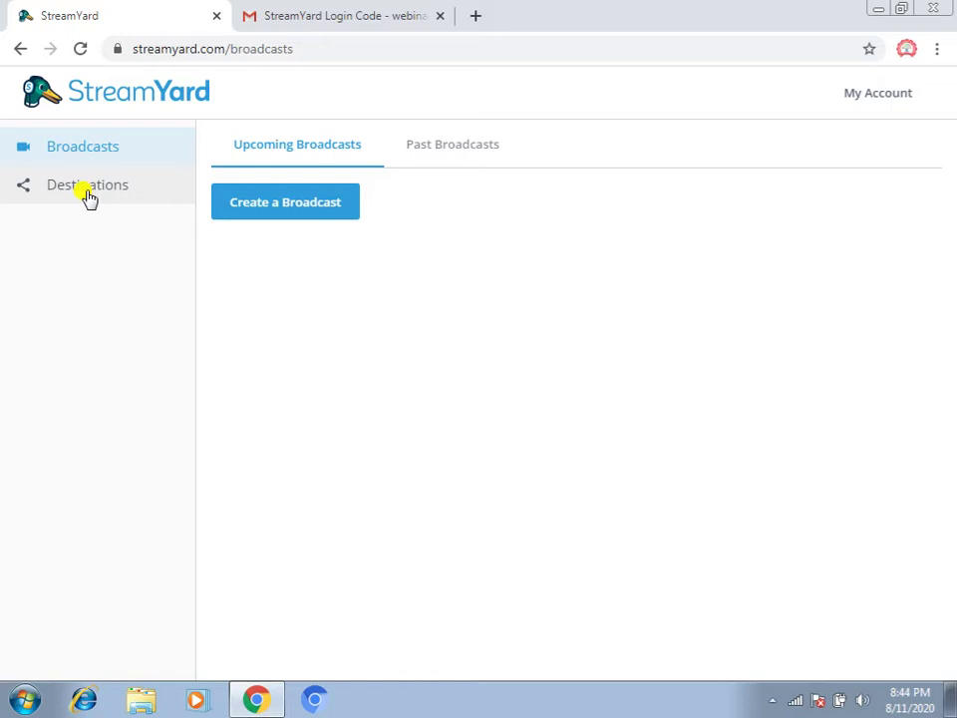
Under Destinations, add a new YouTube Channel destination
click(88, 197)
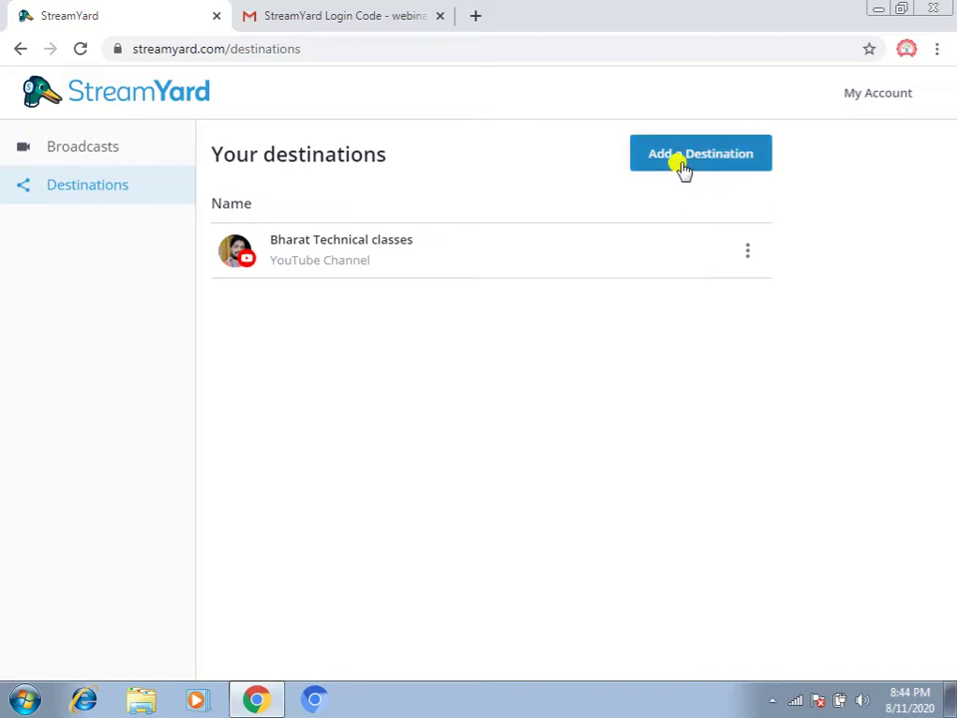
click(684, 160)
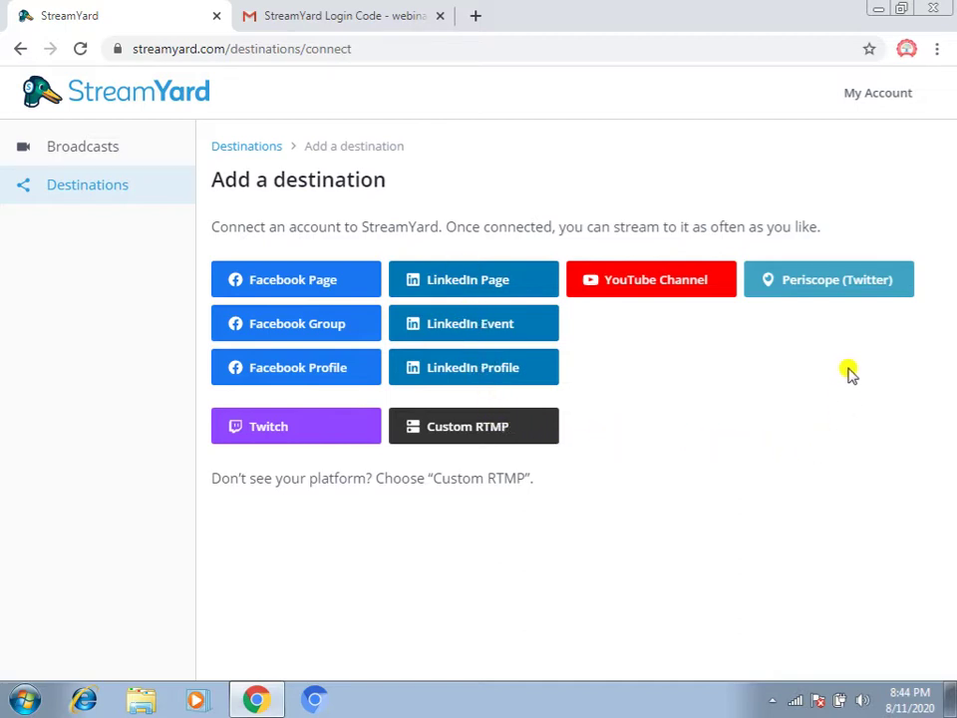
click(643, 287)
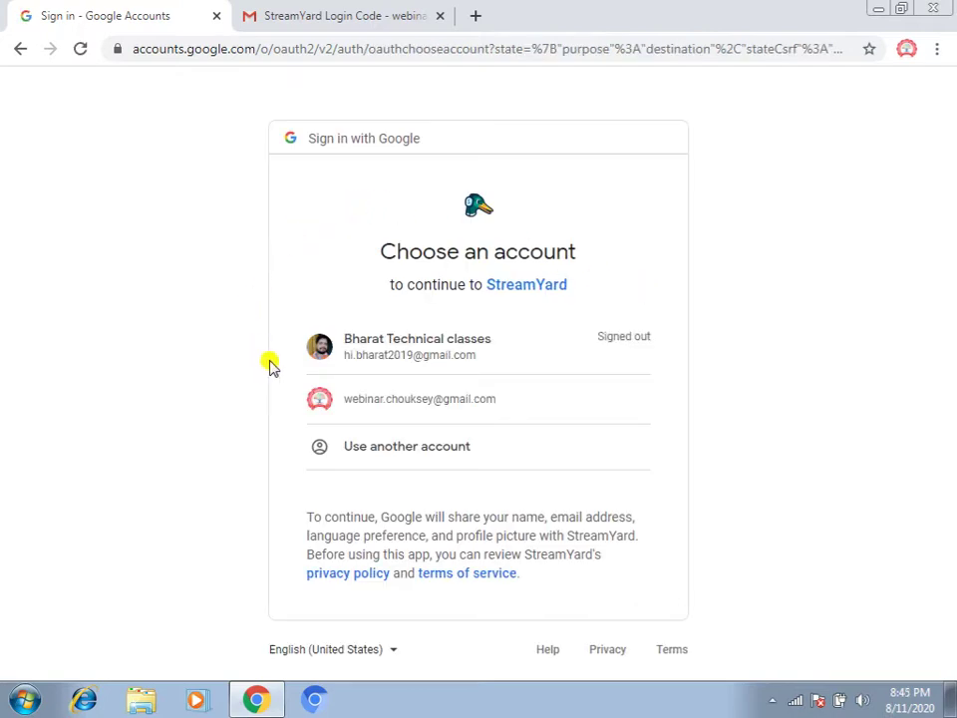
Choose the webinar Google account and its webinar series brand channel, then allow StreamYard access
click(438, 400)
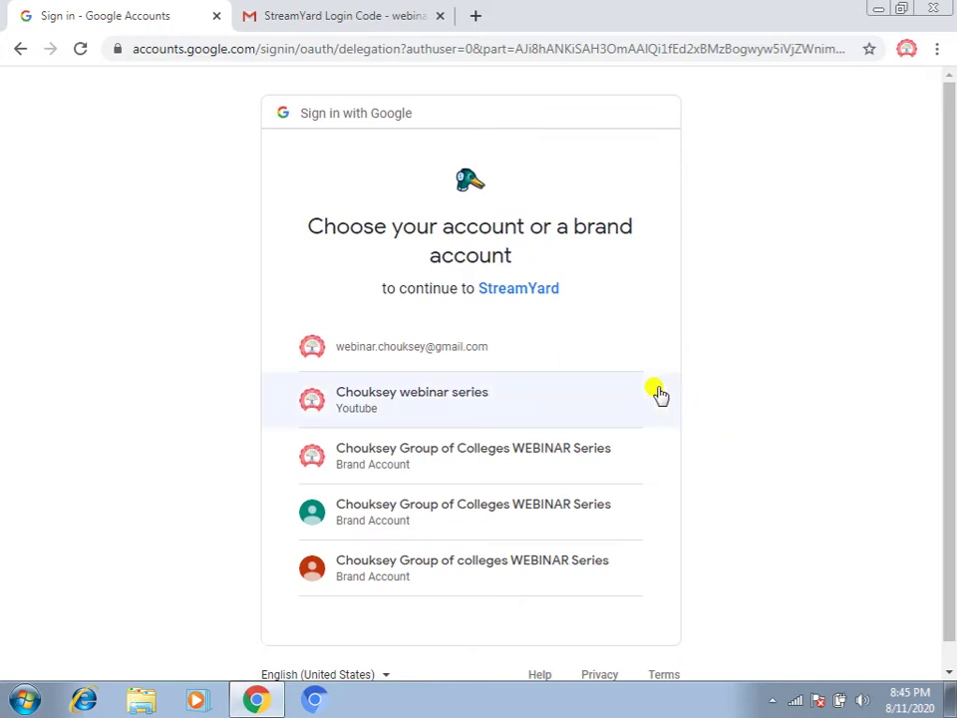
click(389, 403)
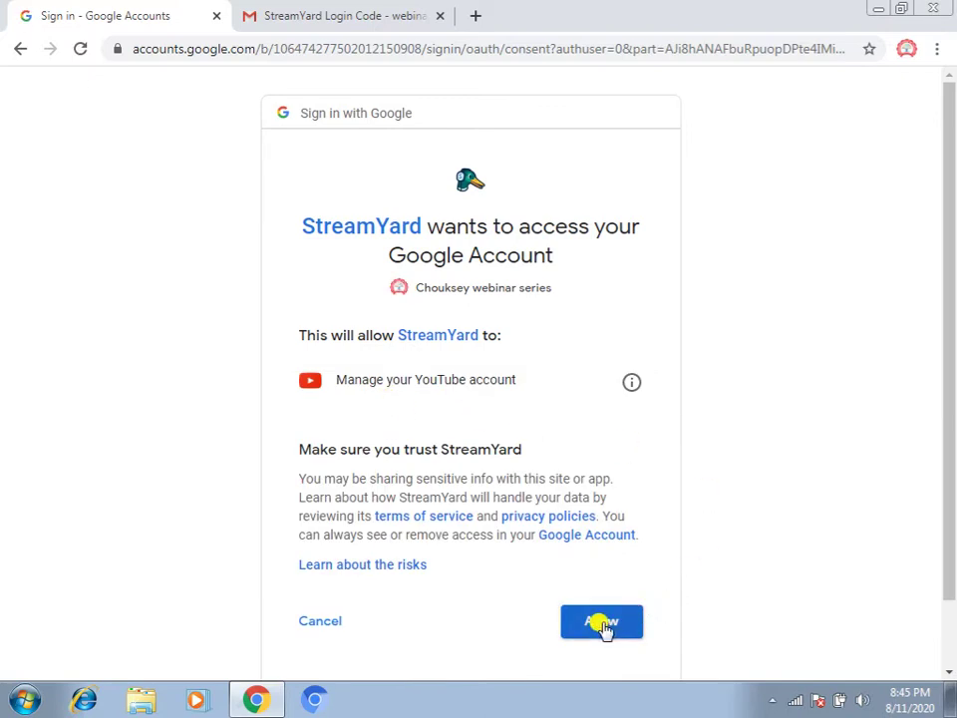
click(602, 623)
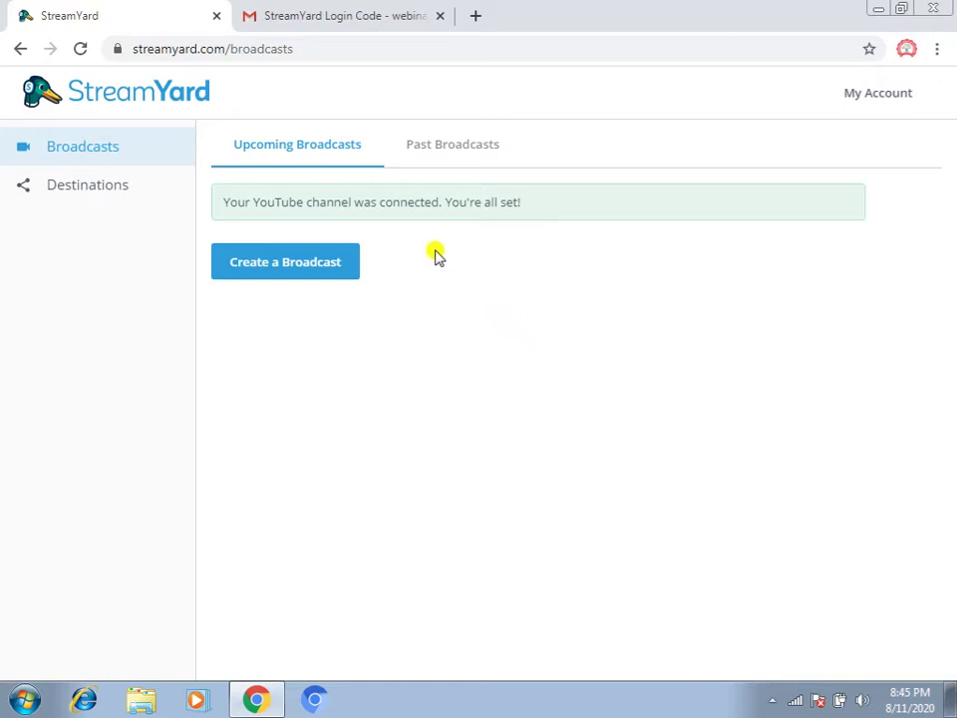
Remove the Chouksey webinar series destination, leaving only the YouTube channel, and go back to Broadcasts
click(89, 195)
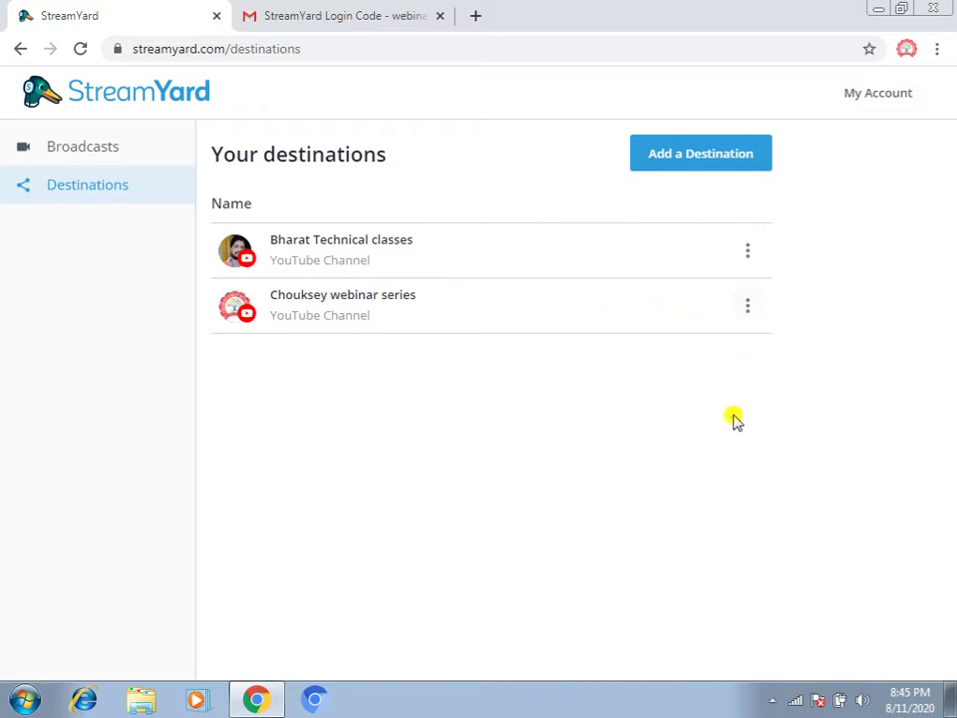
click(749, 306)
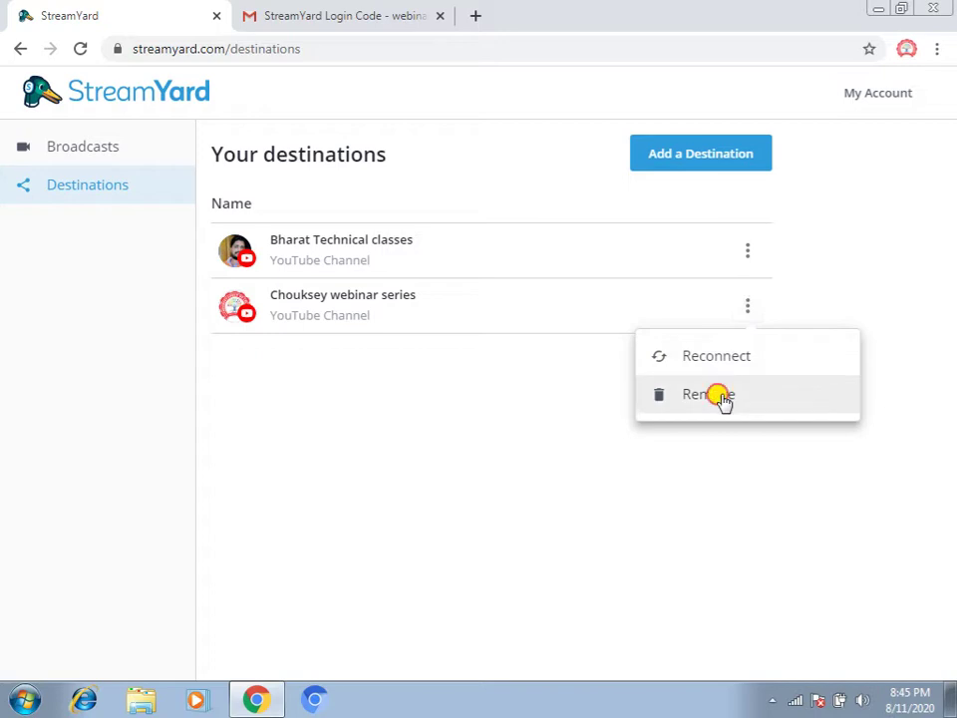
click(723, 397)
click(474, 473)
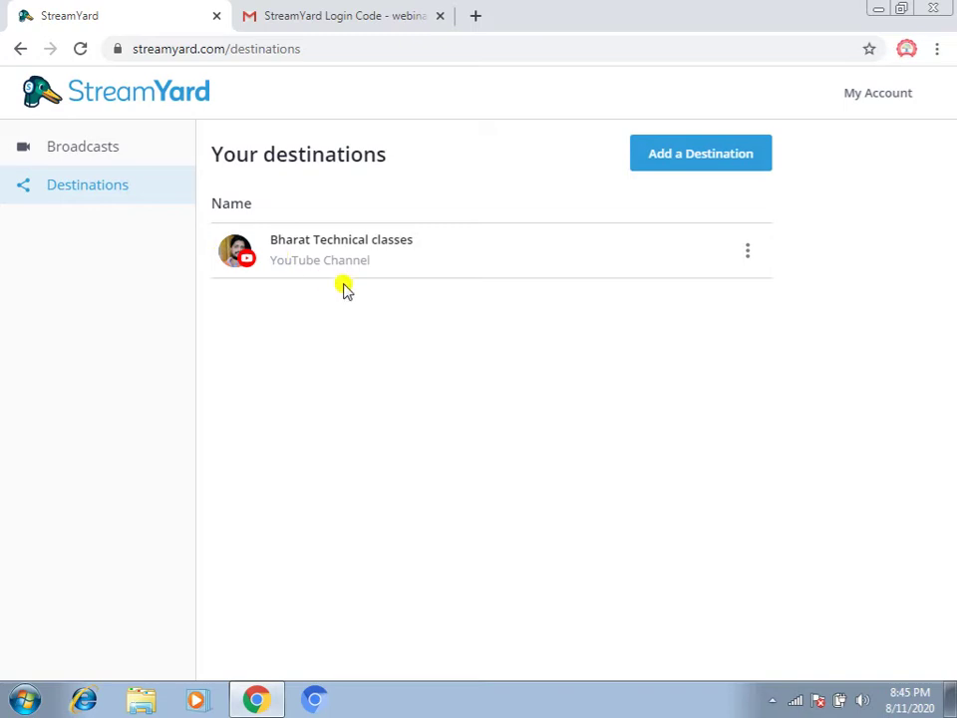
click(99, 152)
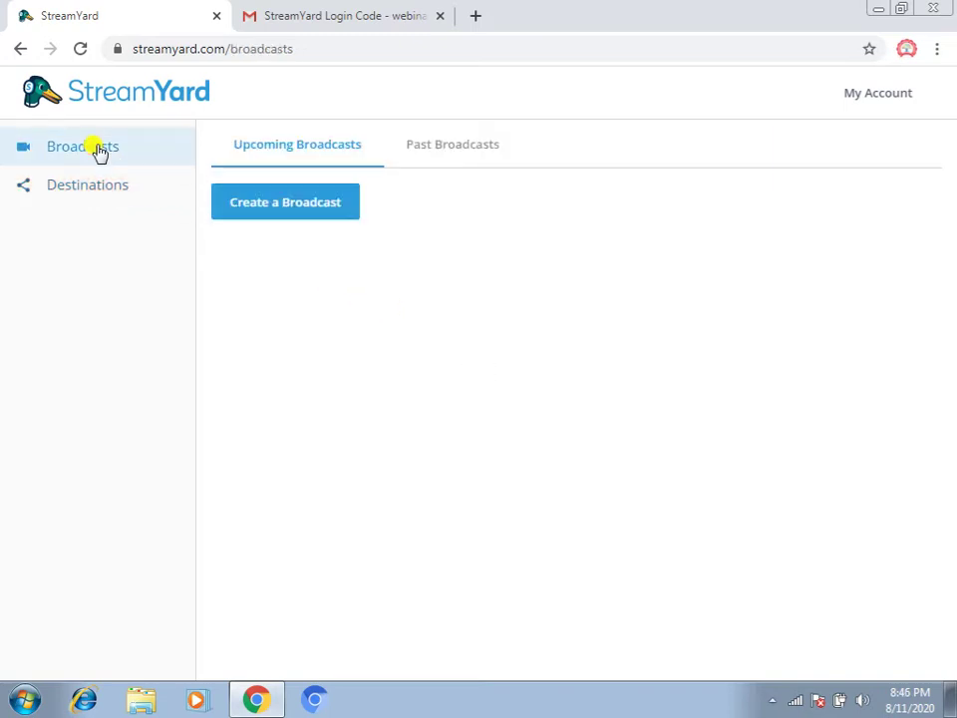
Create a new broadcast with the connected YouTube channel as its destination
click(280, 216)
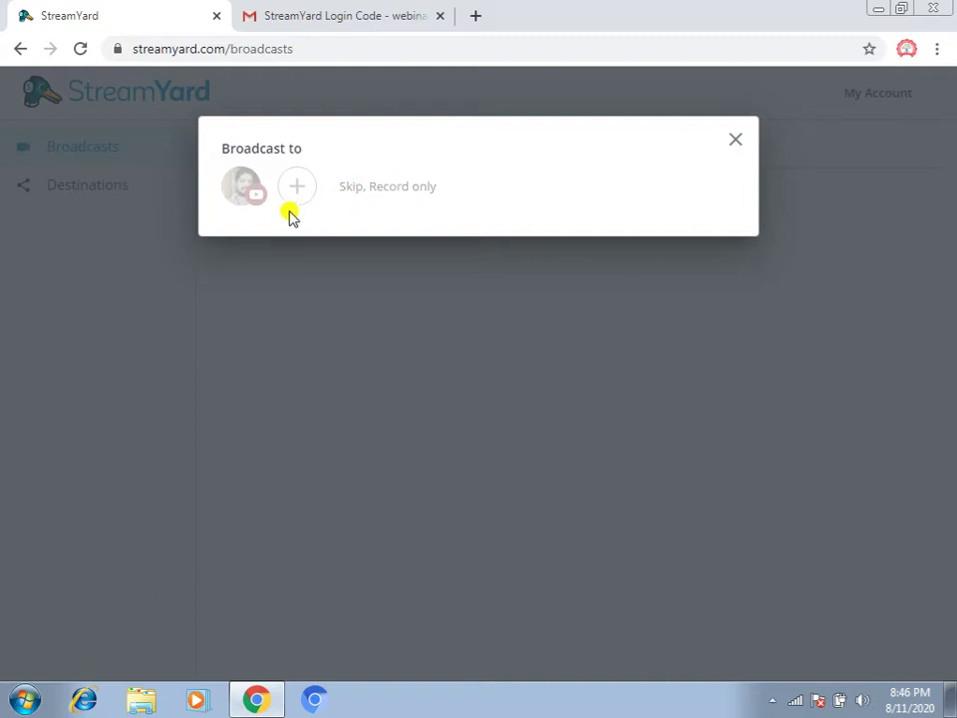
click(239, 191)
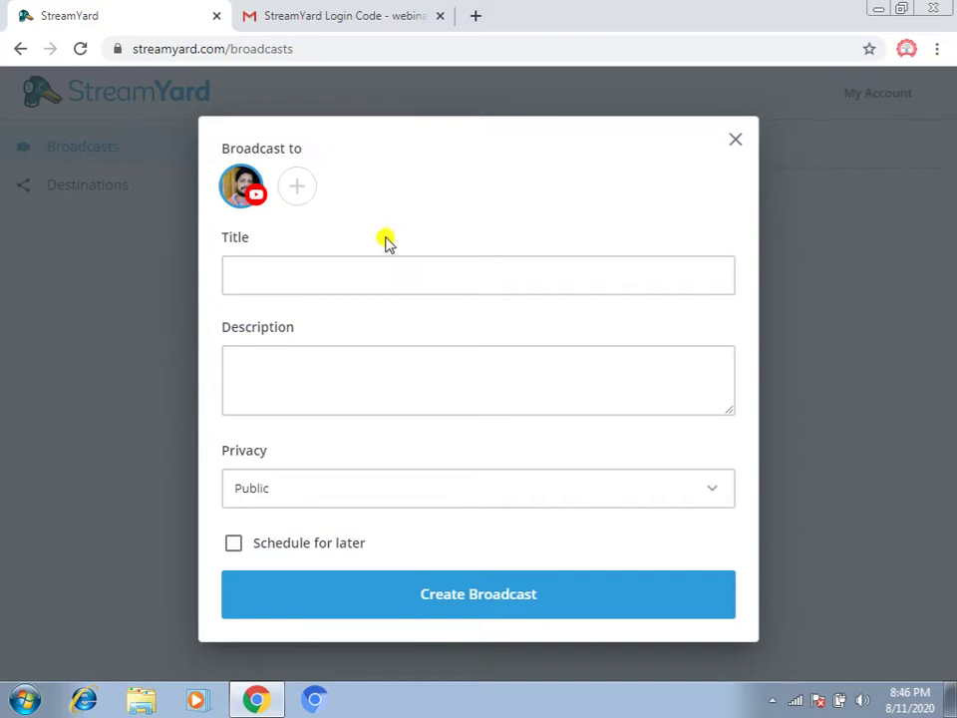
Enter the title 'Demo for stream yard', choose Unlisted privacy, and tick Schedule for later
click(287, 276)
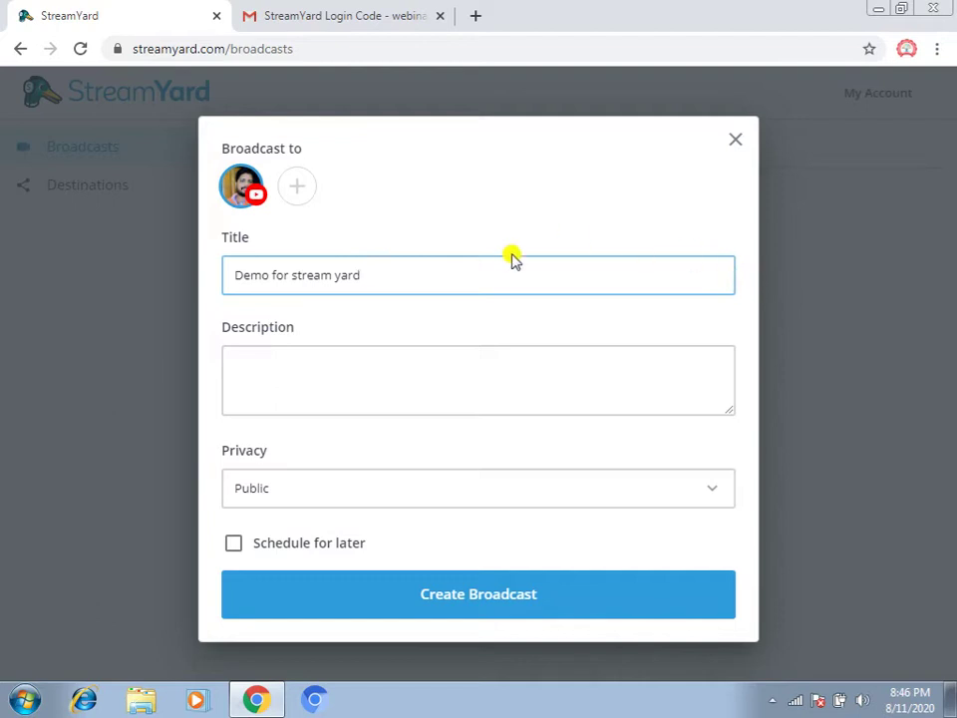
click(282, 380)
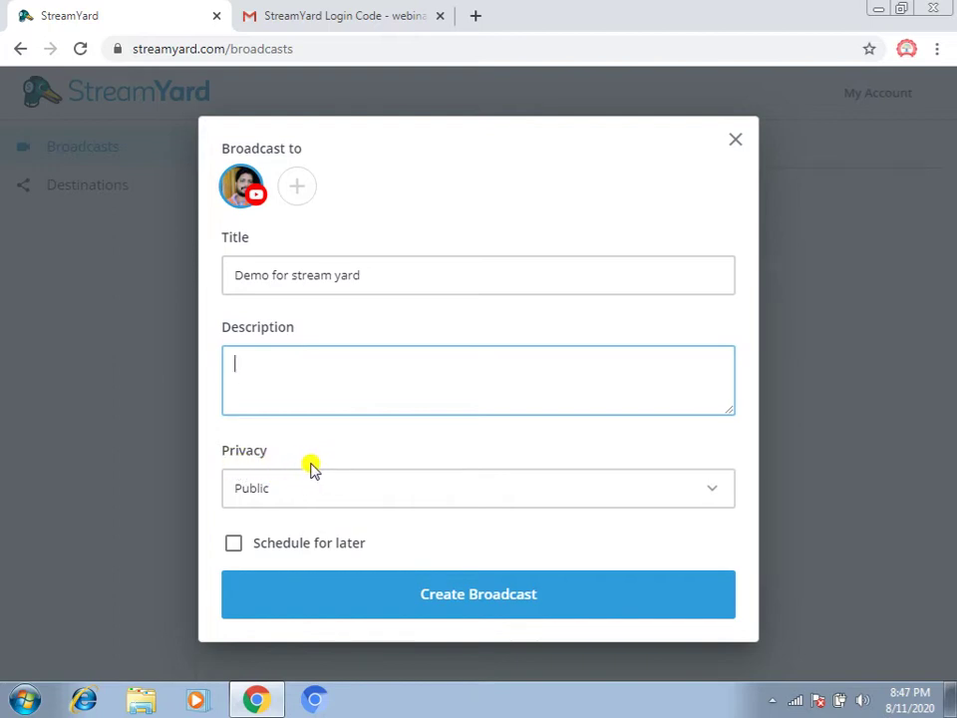
click(669, 490)
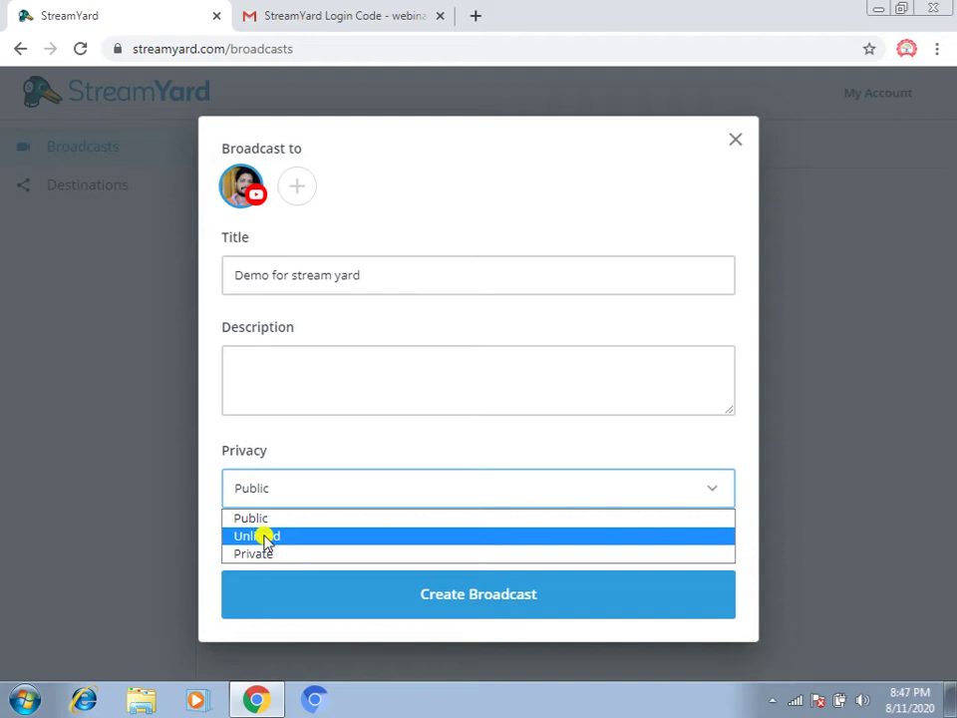
click(264, 536)
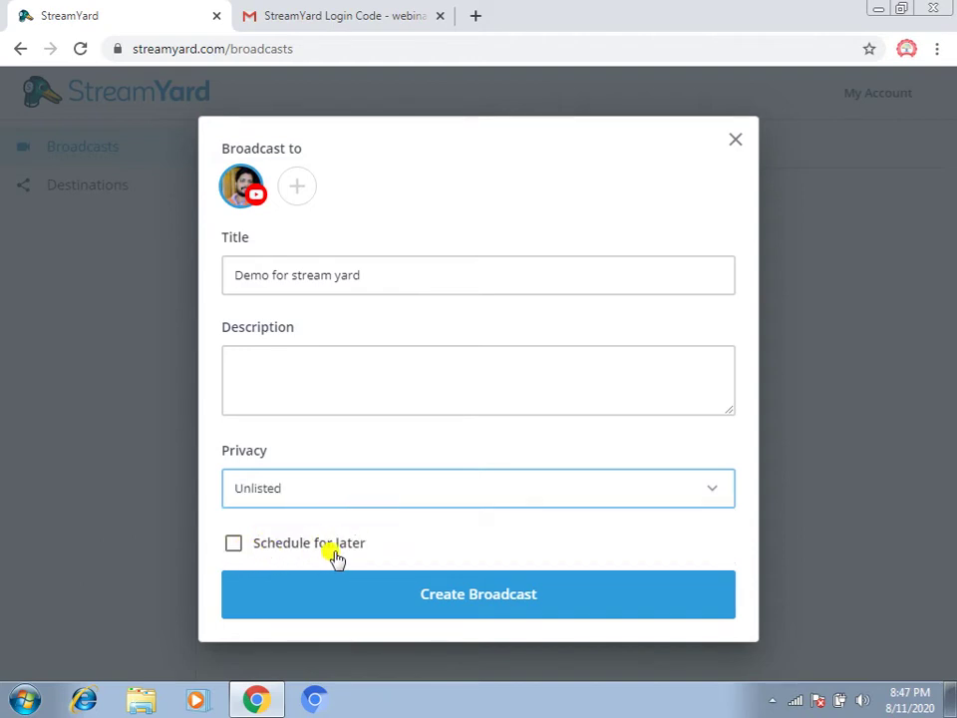
click(233, 544)
Start a thumbnail upload, then cancel the file picker without choosing an image
scroll(528, 527, down, 1)
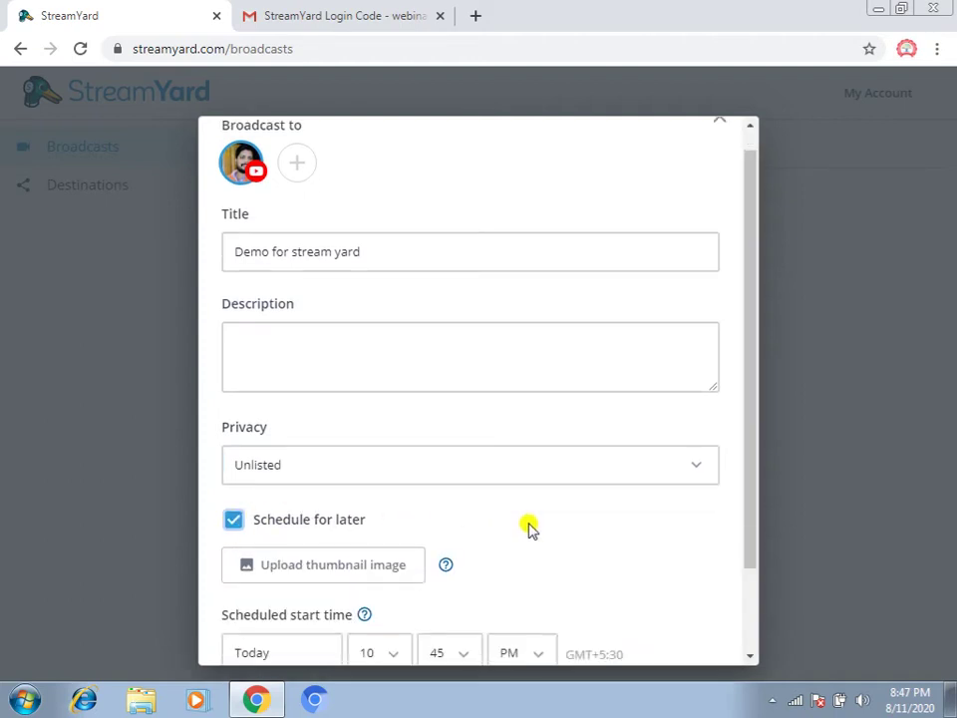
scroll(528, 528, down, 1)
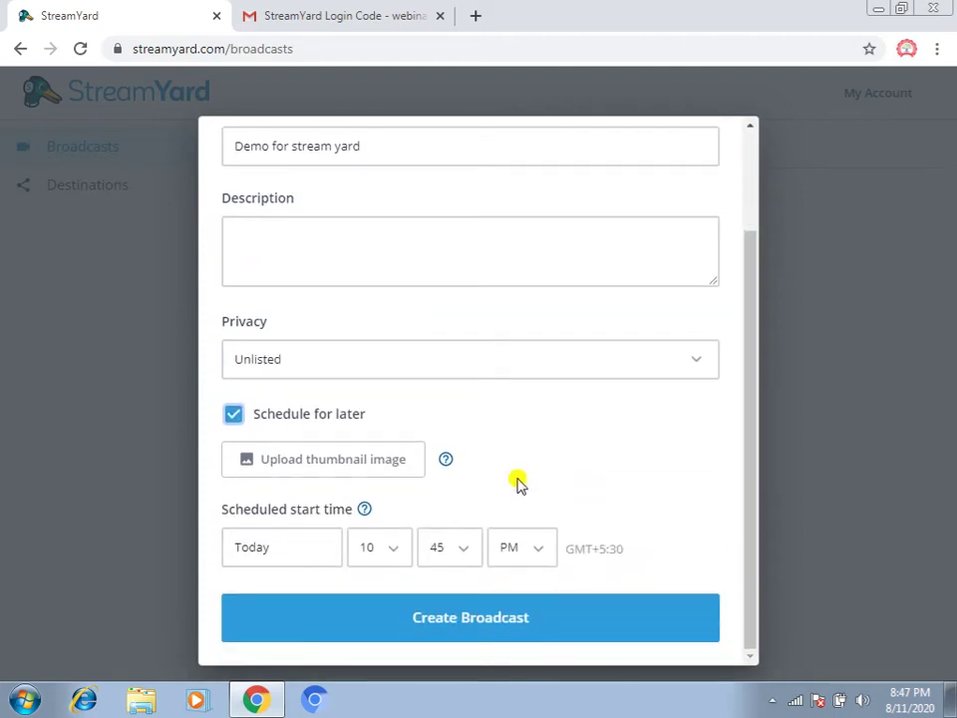
click(365, 460)
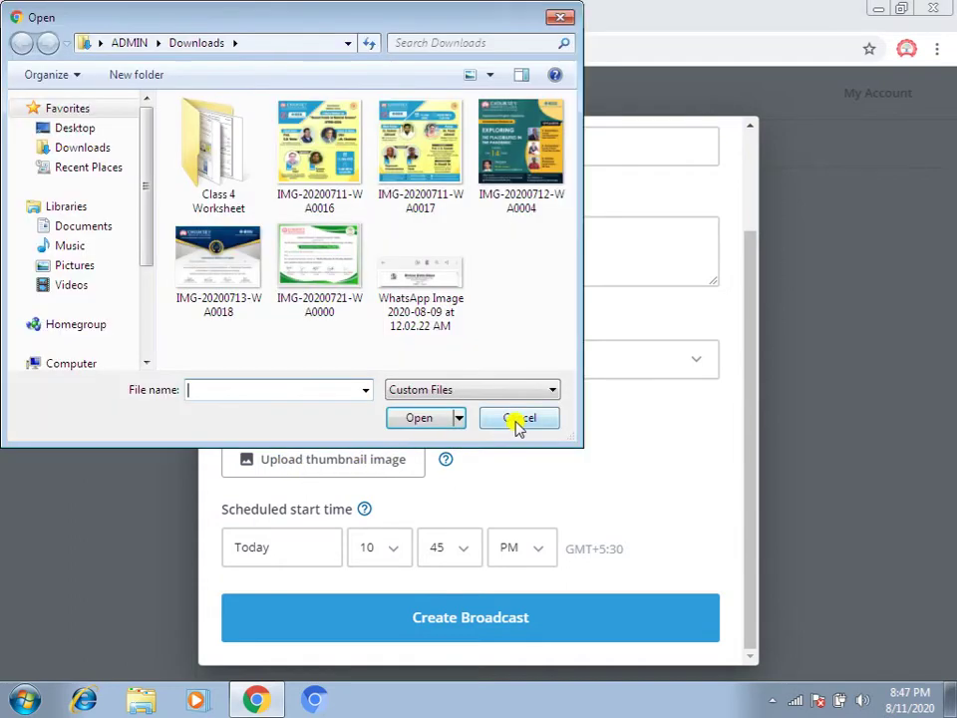
click(517, 423)
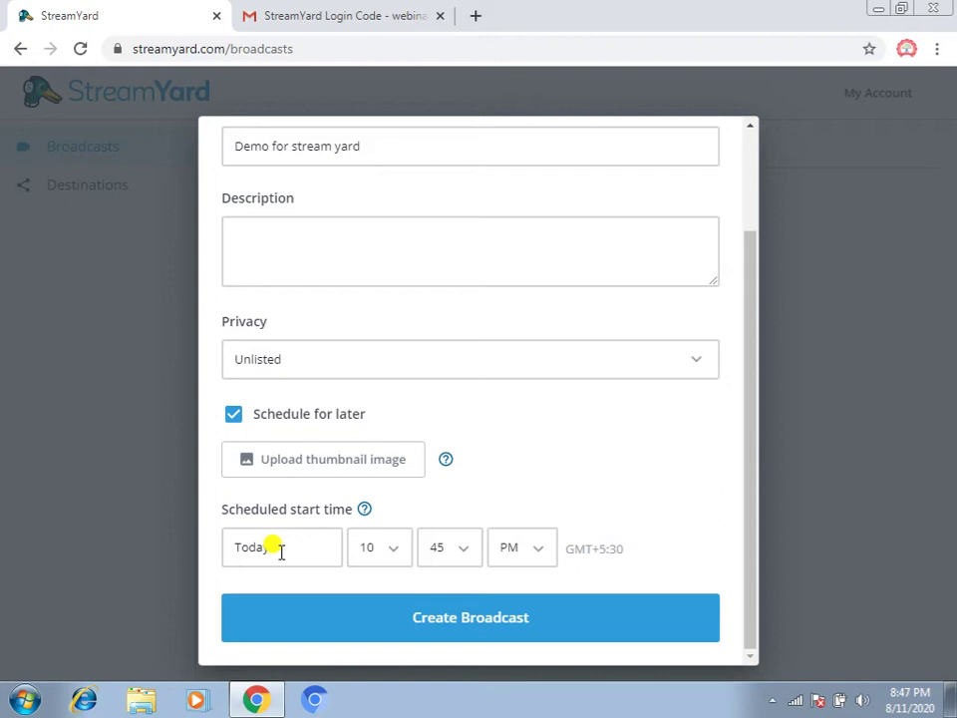
Schedule the broadcast for Today at 08:55 PM and create it
click(281, 552)
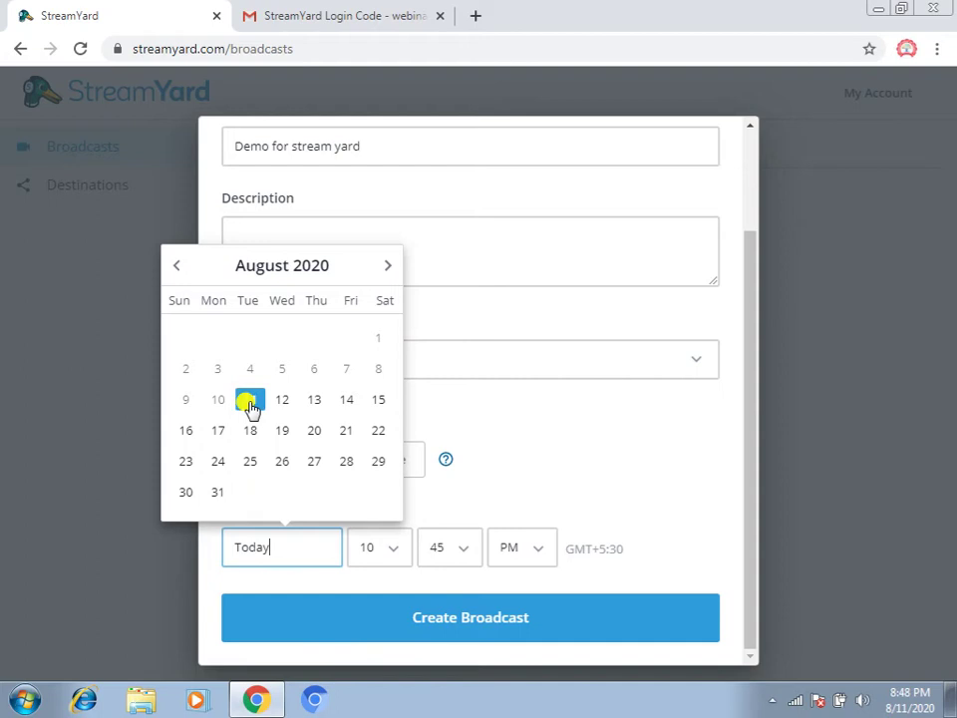
click(250, 404)
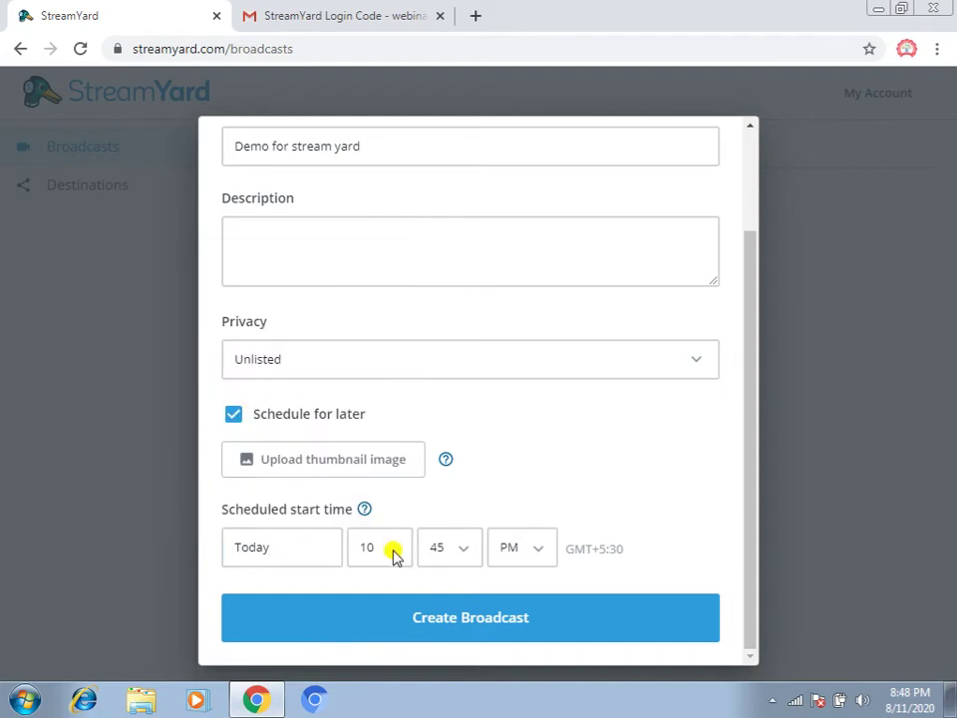
click(395, 556)
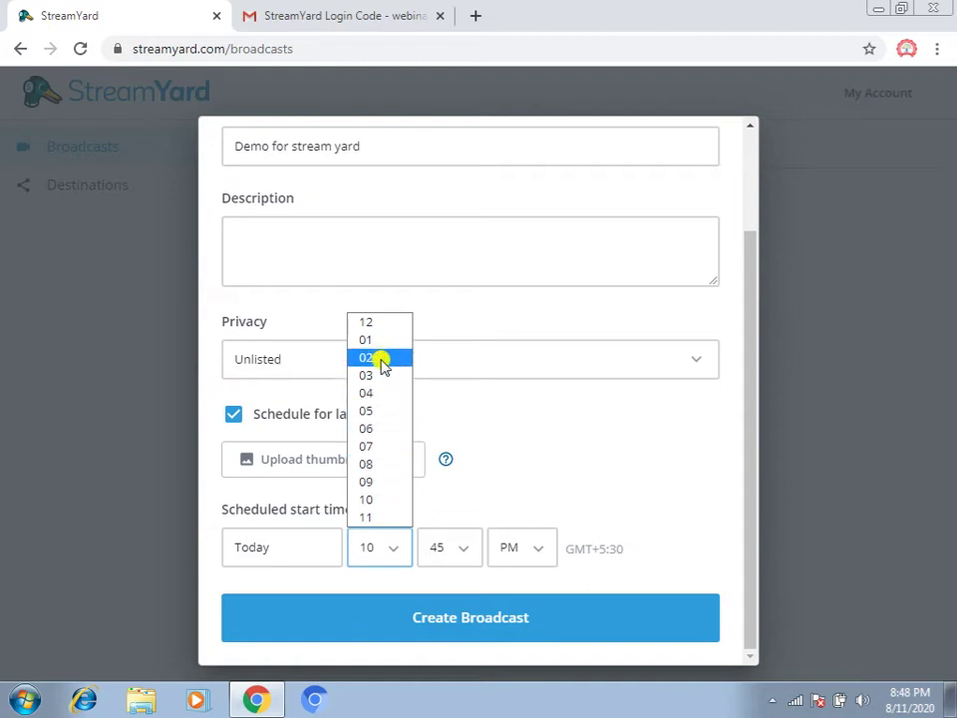
click(373, 466)
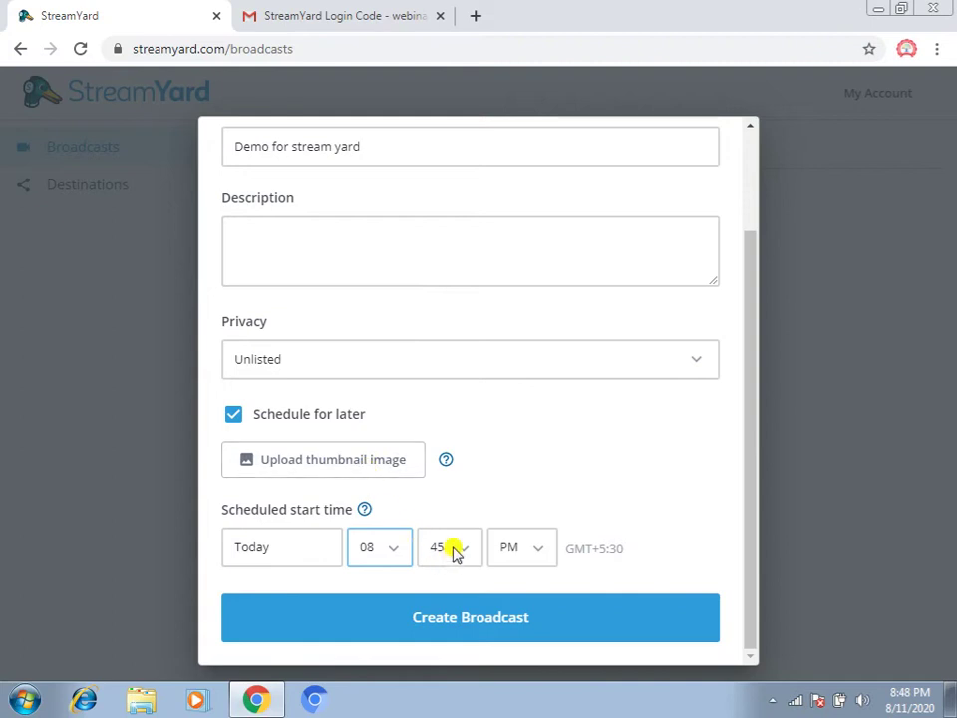
click(456, 554)
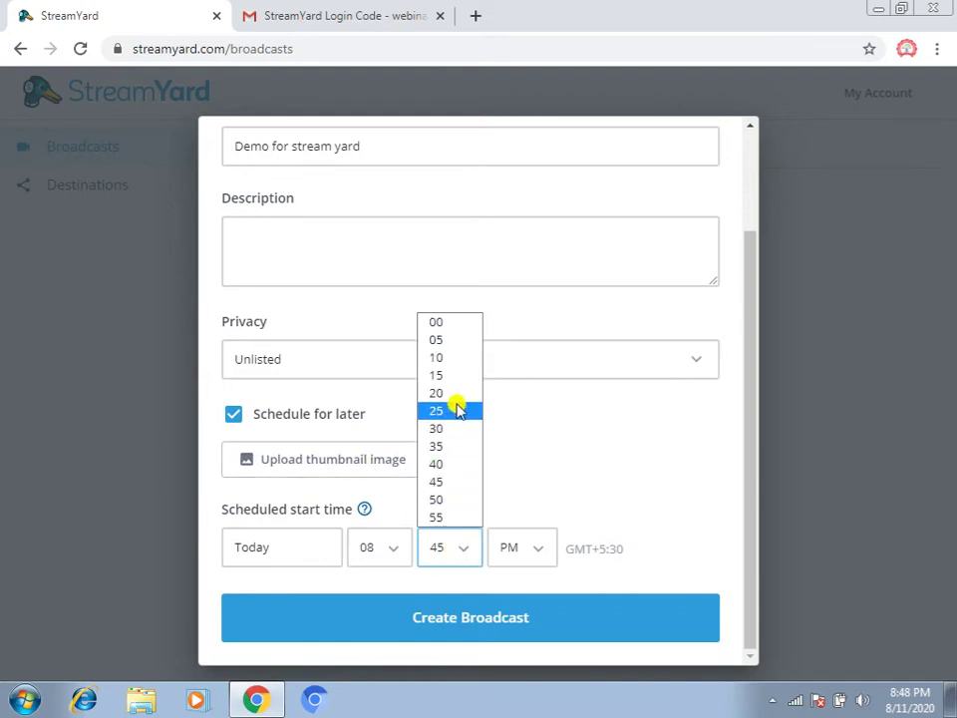
click(450, 516)
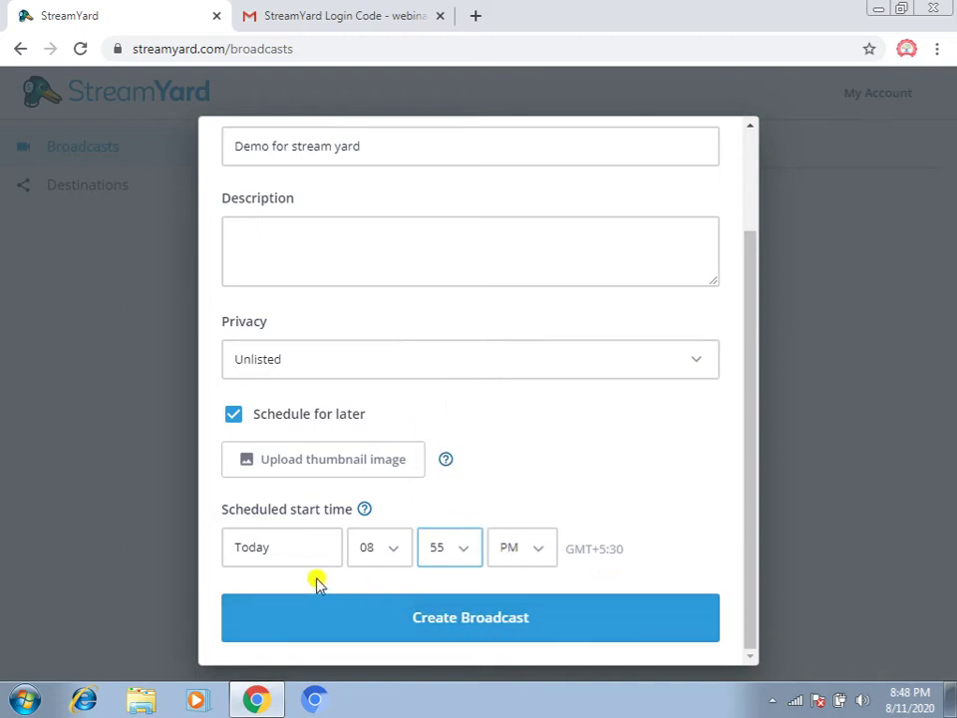
click(465, 630)
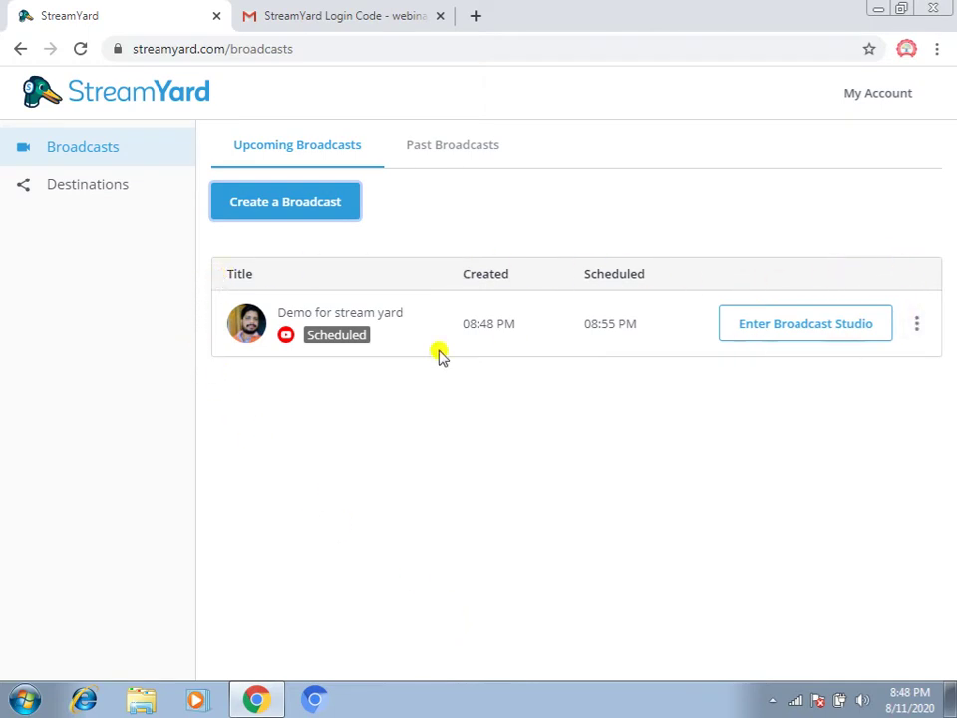
Open the three-dot options menu on the 'Demo for stream yard' broadcast row
mouse_move(287, 336)
click(916, 327)
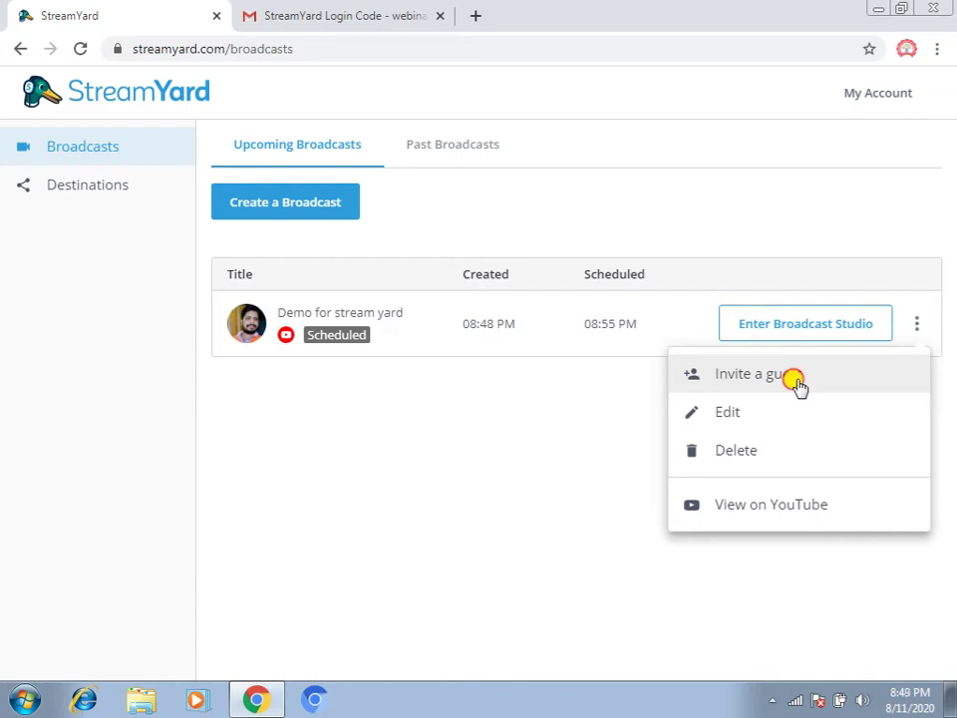
click(797, 386)
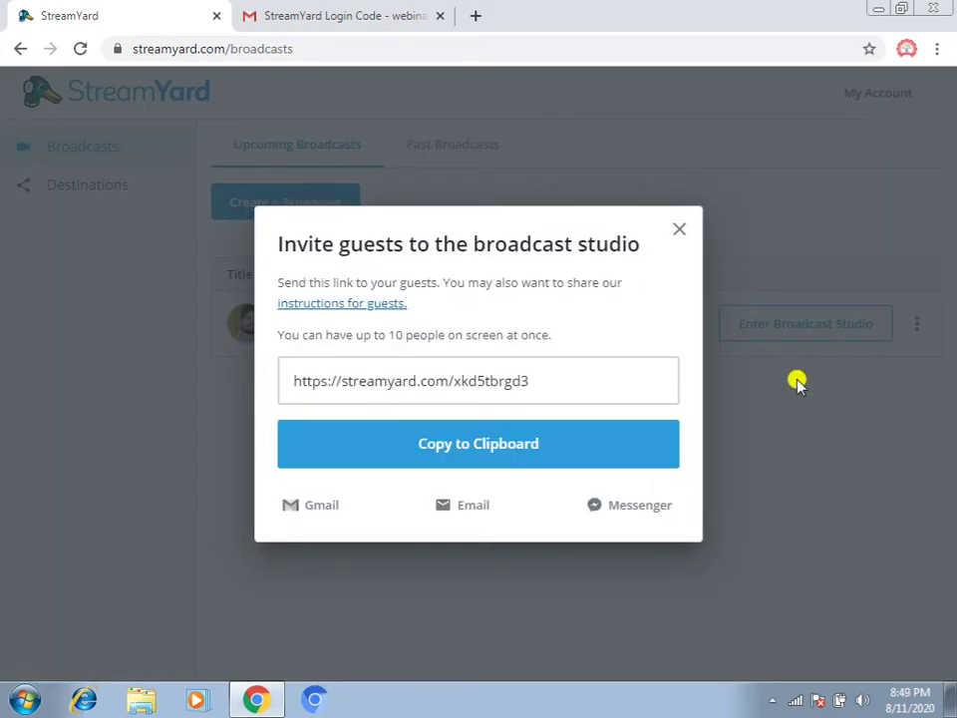
click(498, 384)
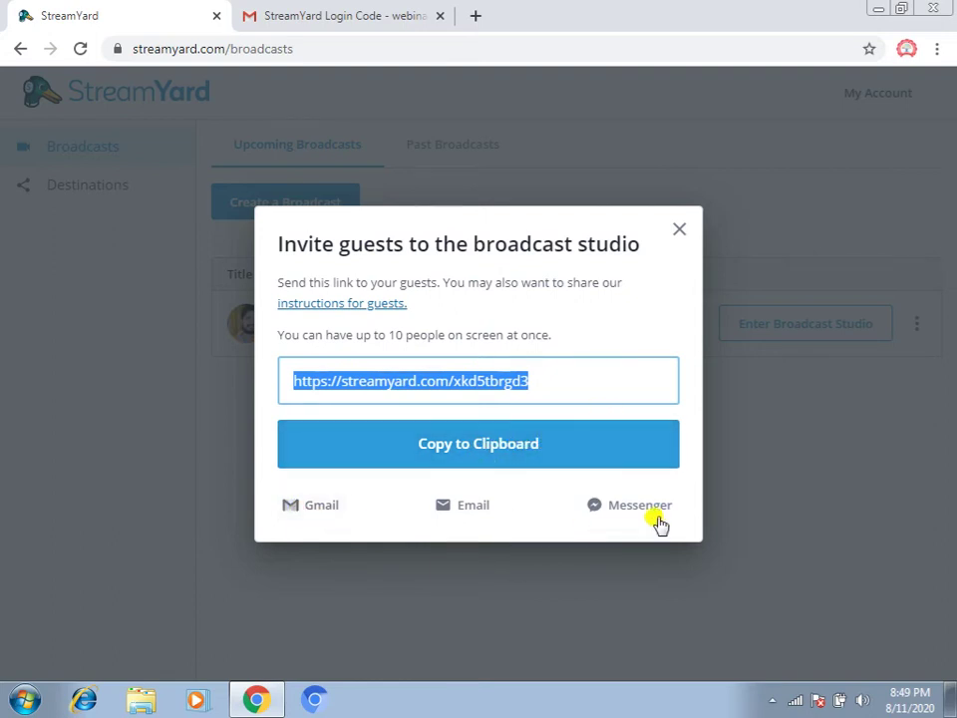
click(679, 233)
click(918, 327)
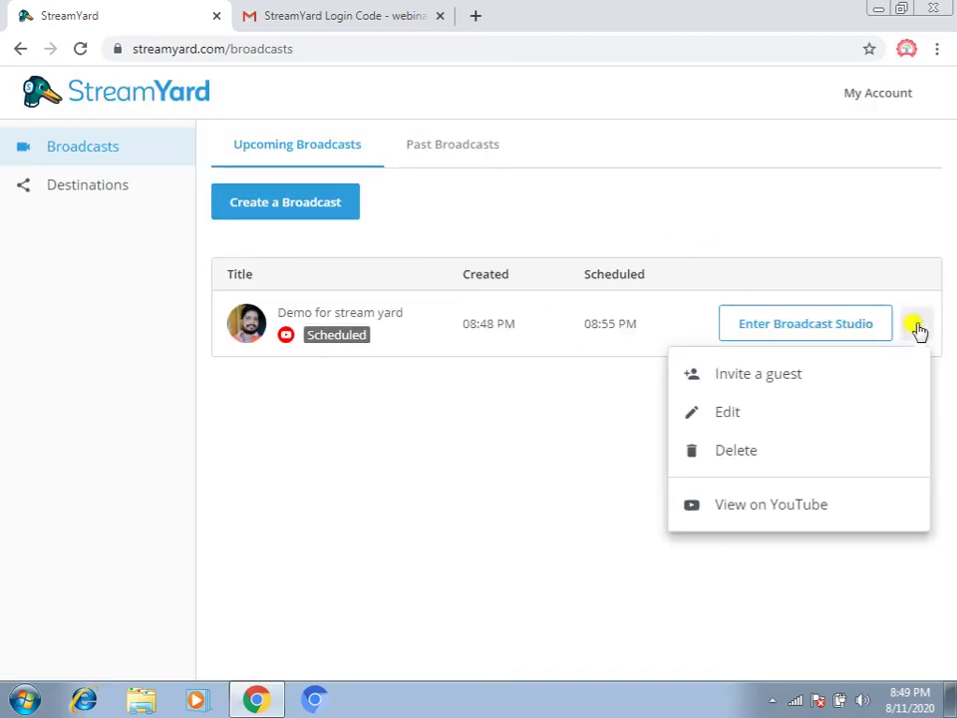
click(736, 415)
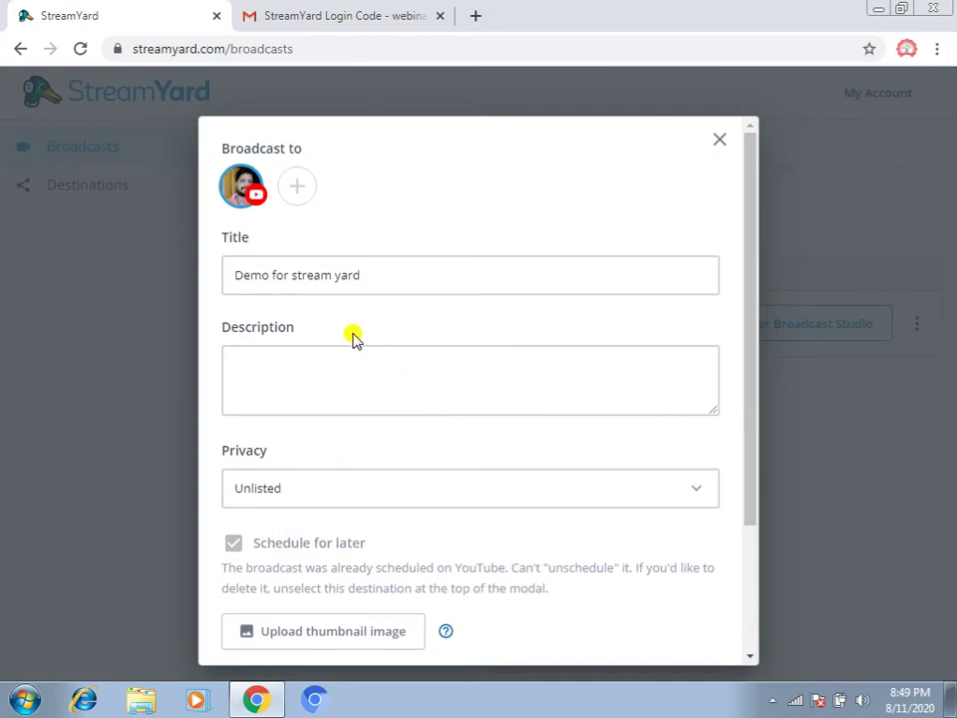
scroll(352, 339, down, 3)
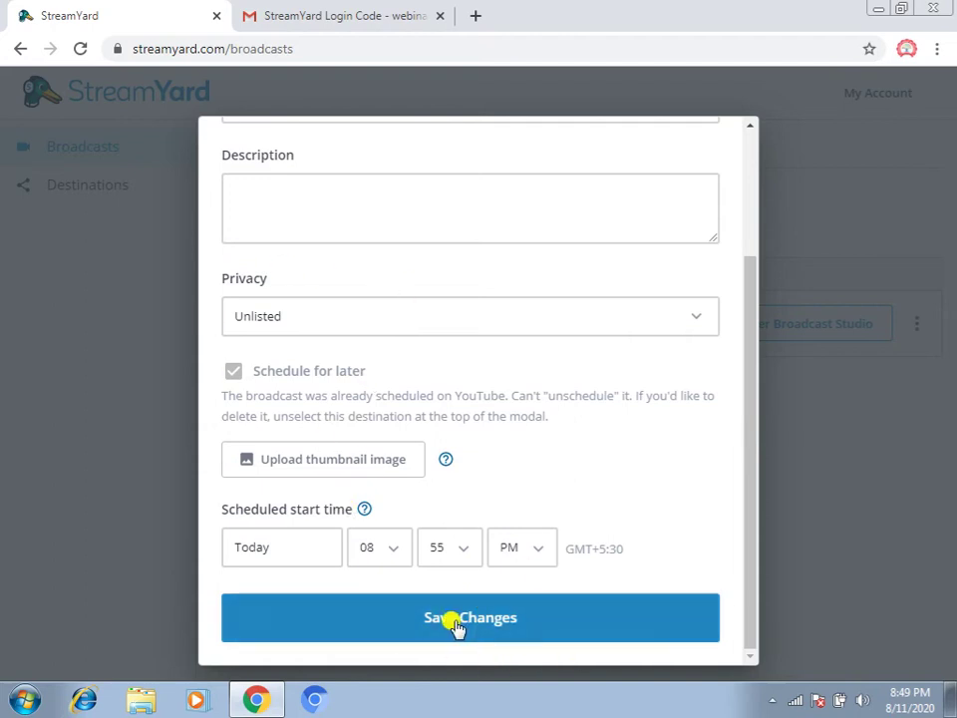
scroll(658, 341, up, 2)
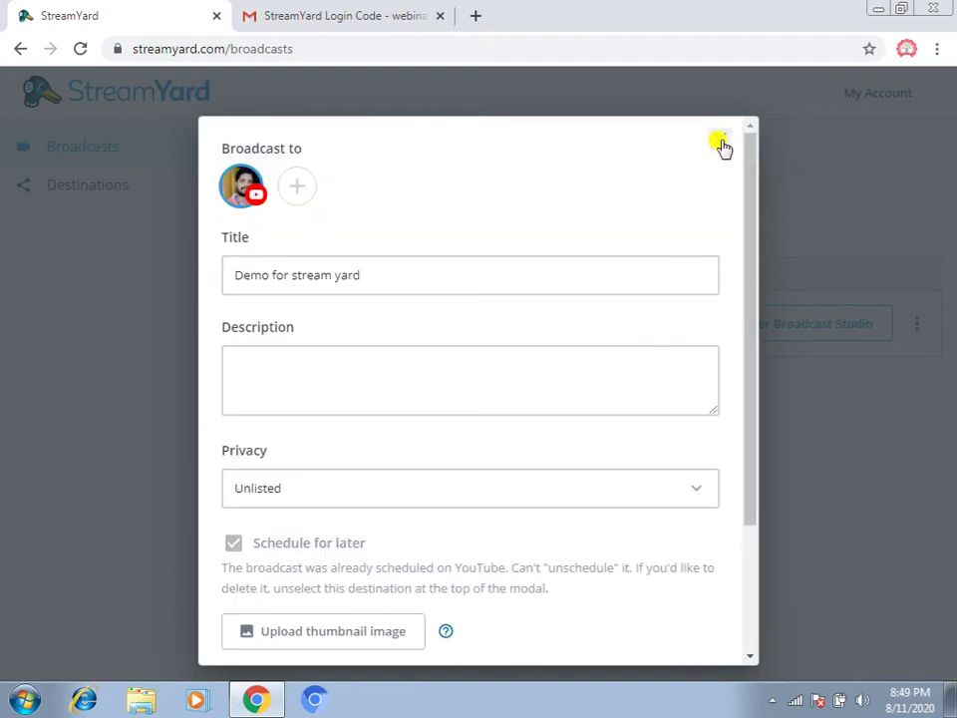
click(721, 142)
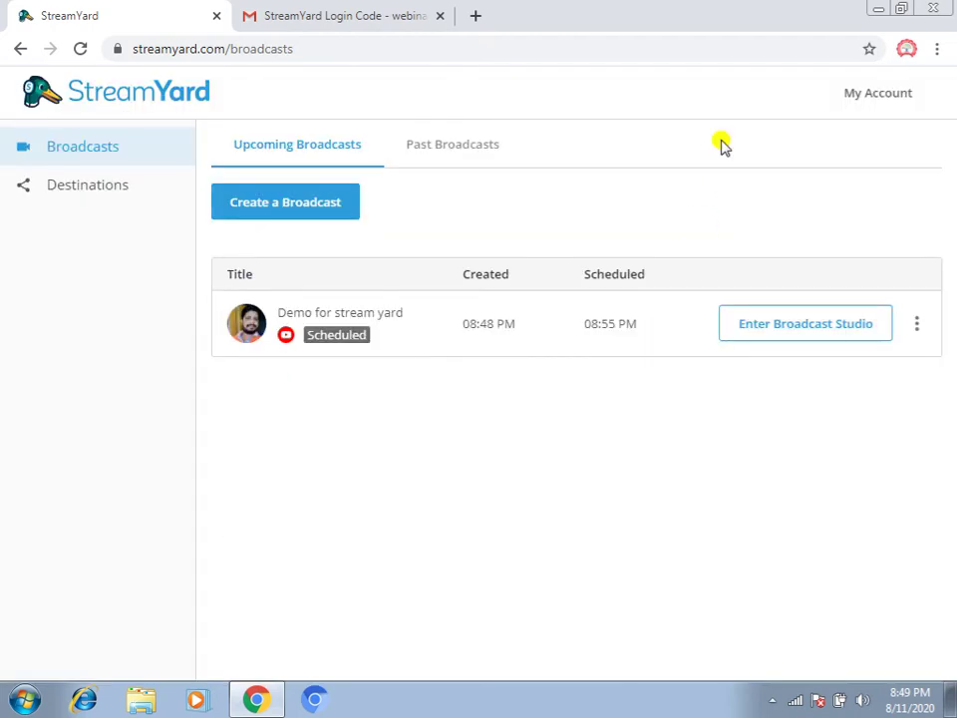
click(917, 326)
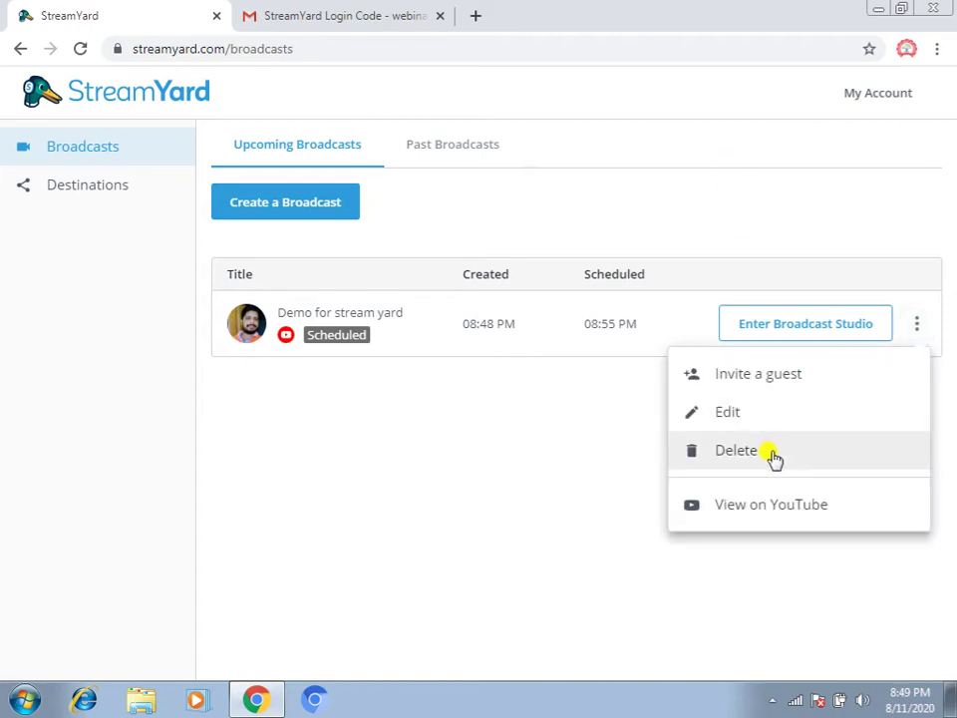
click(488, 485)
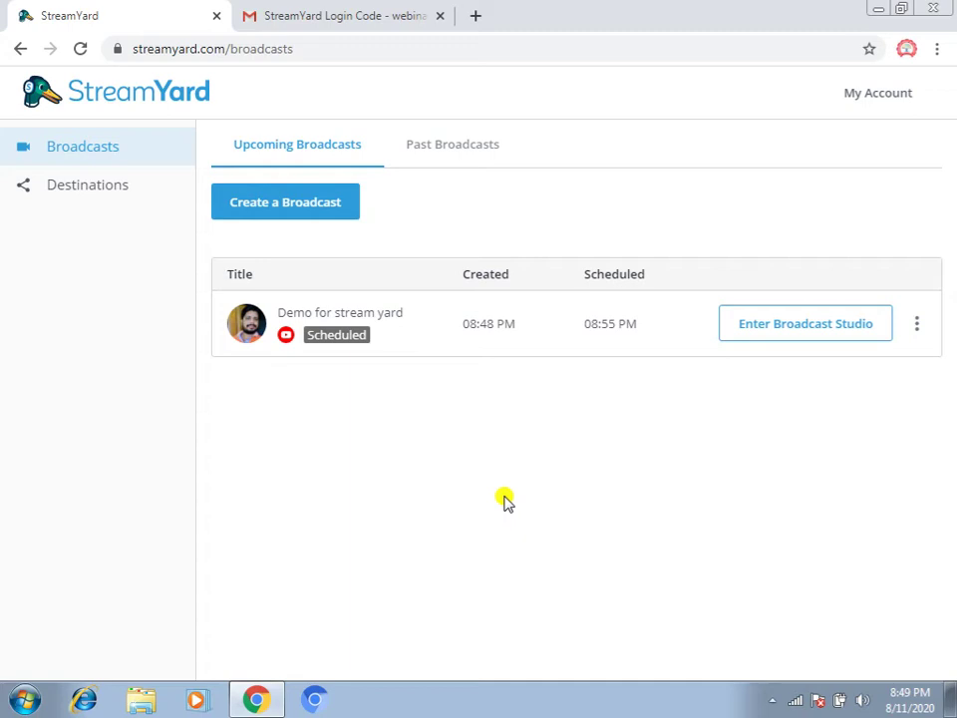
Go to the studio's camera check, then mute the microphone and stop the camera
click(802, 329)
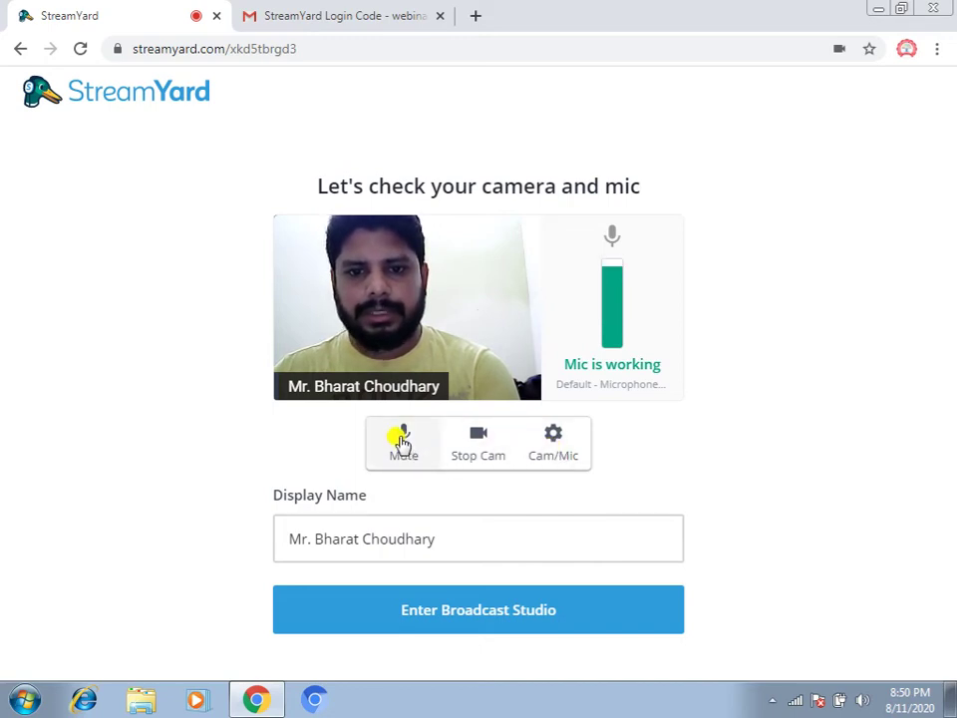
click(401, 440)
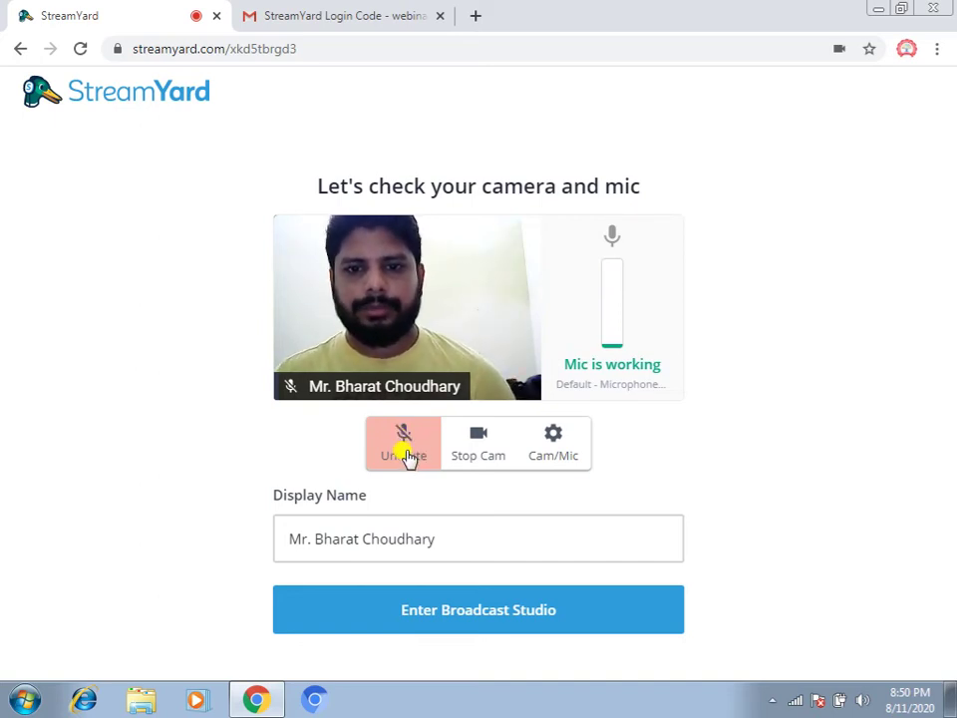
click(479, 438)
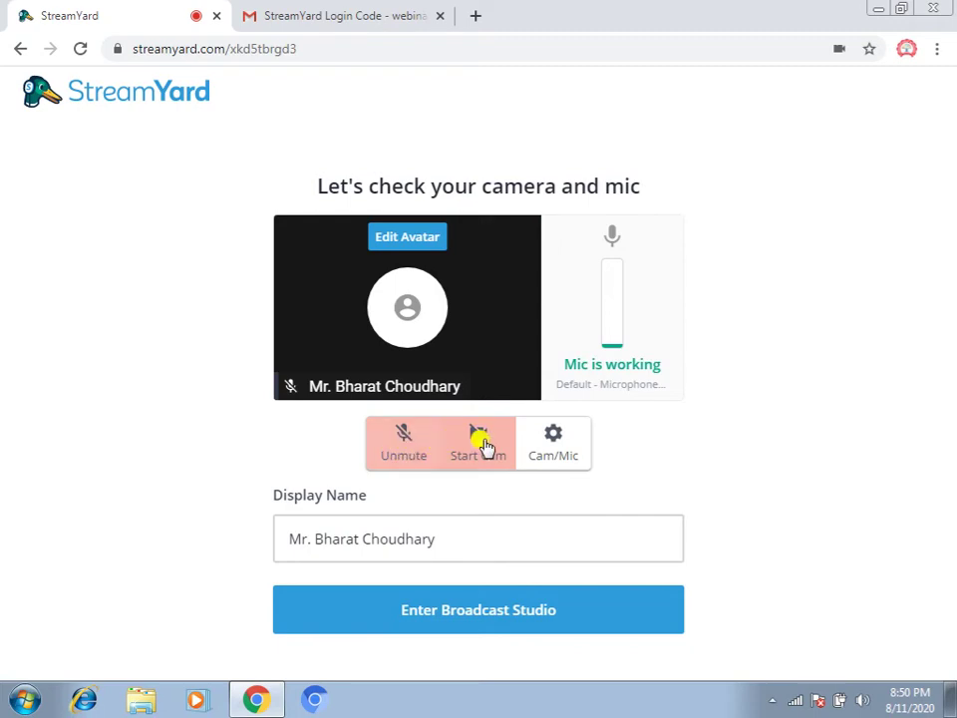
Turn the camera back on and unmute the microphone
click(553, 438)
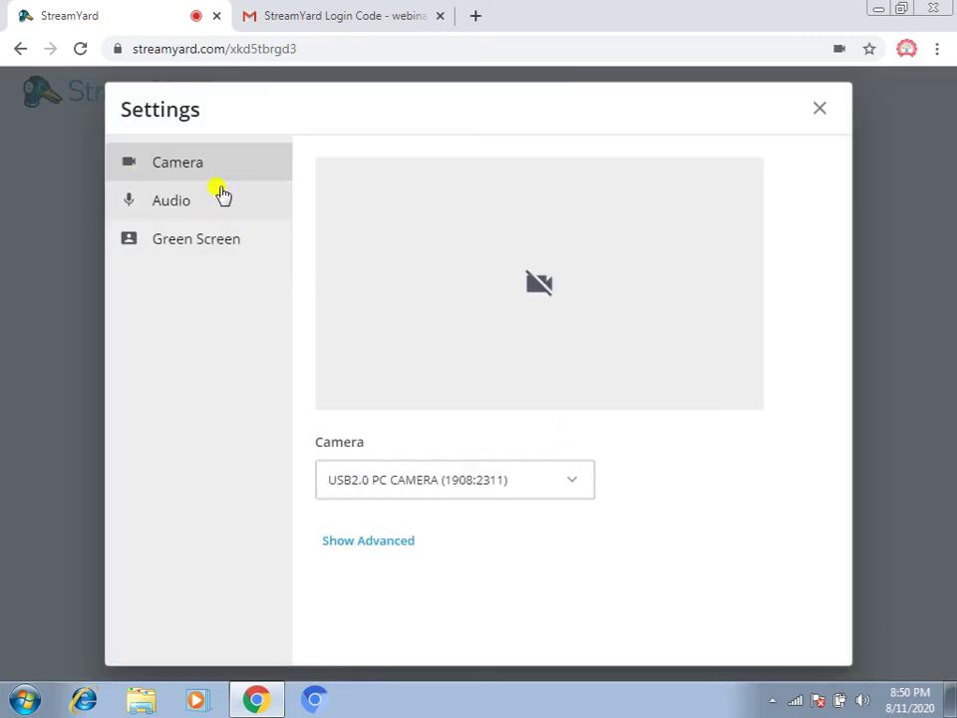
click(821, 109)
click(474, 449)
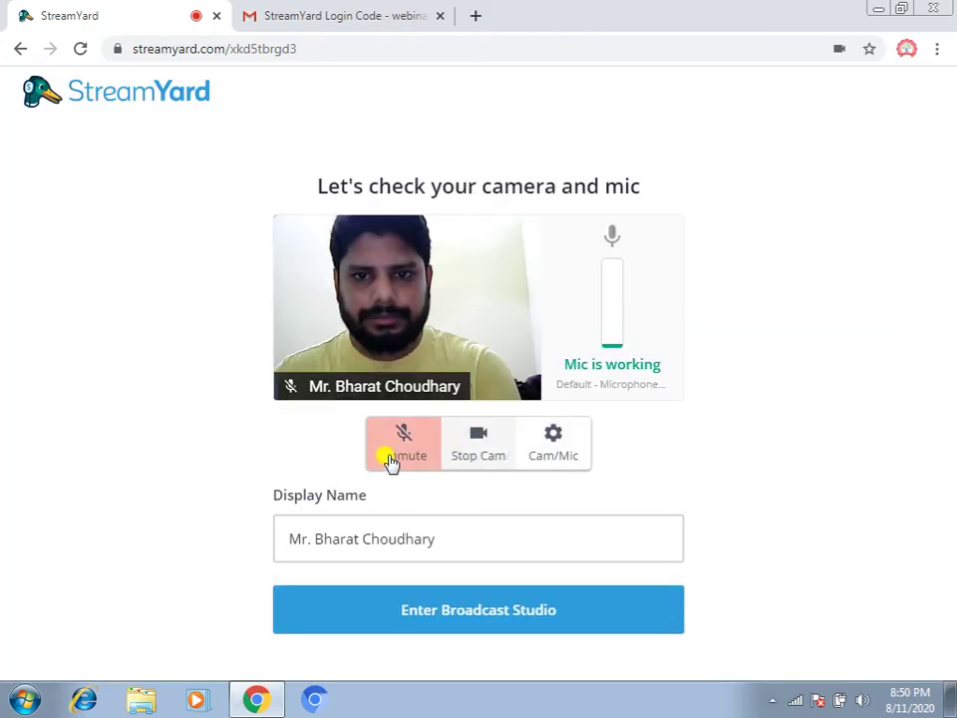
click(391, 451)
Review the Cam/Mic settings' camera list and Audio tab, keeping the current camera
click(552, 441)
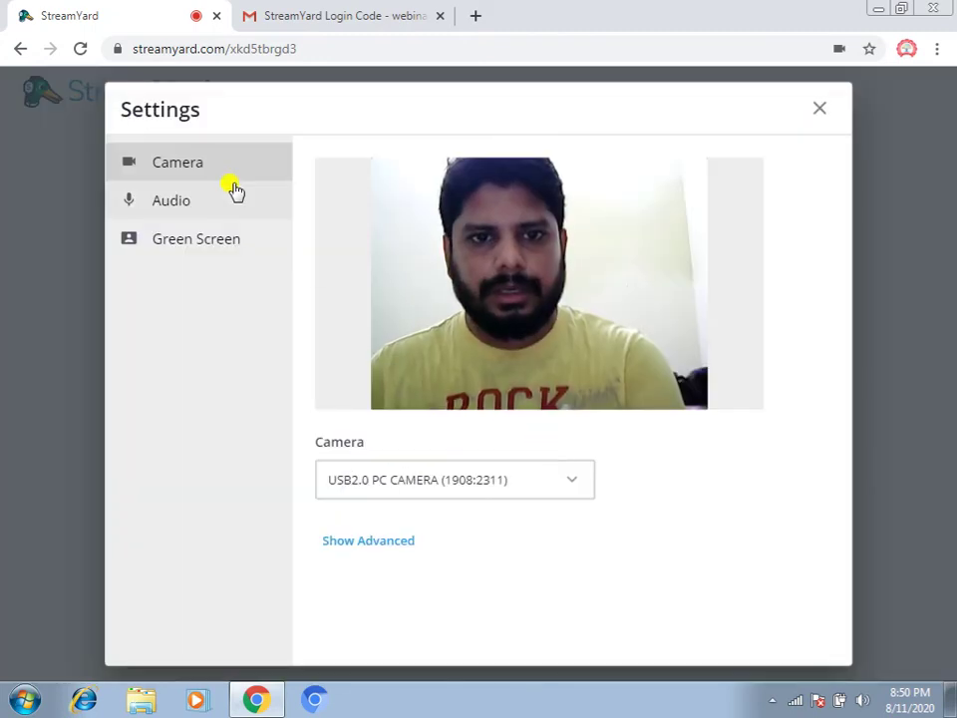
click(572, 481)
click(572, 480)
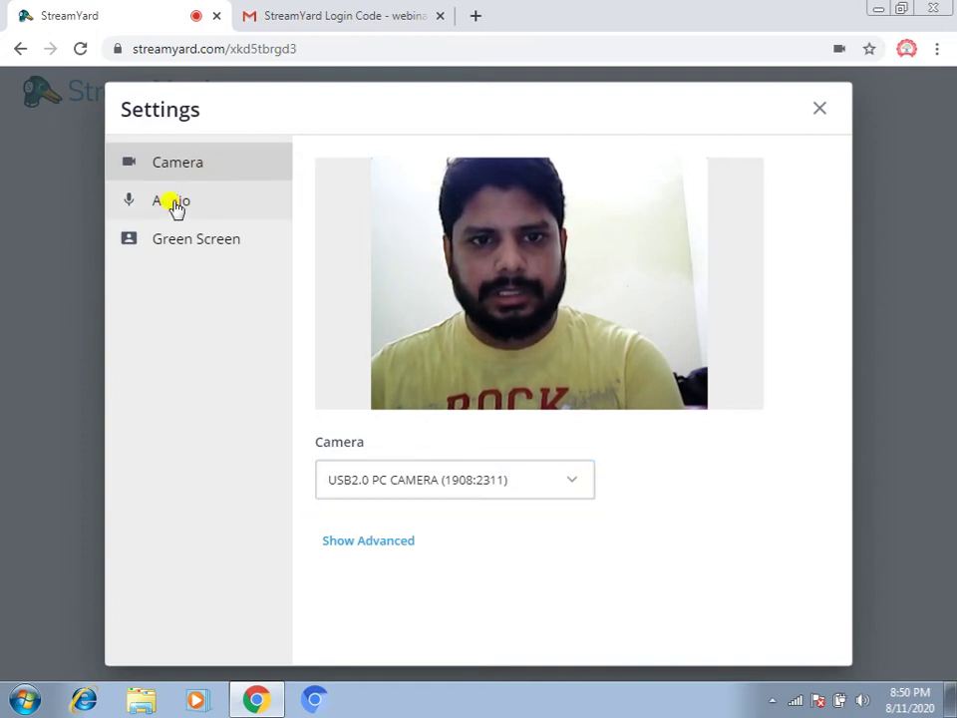
click(177, 207)
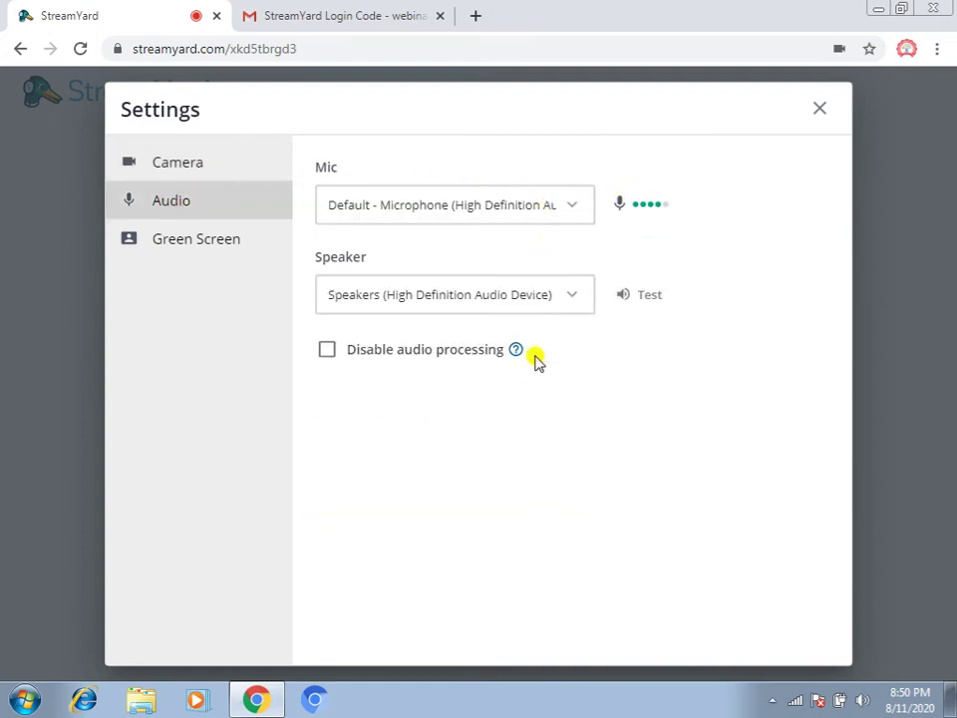
click(819, 110)
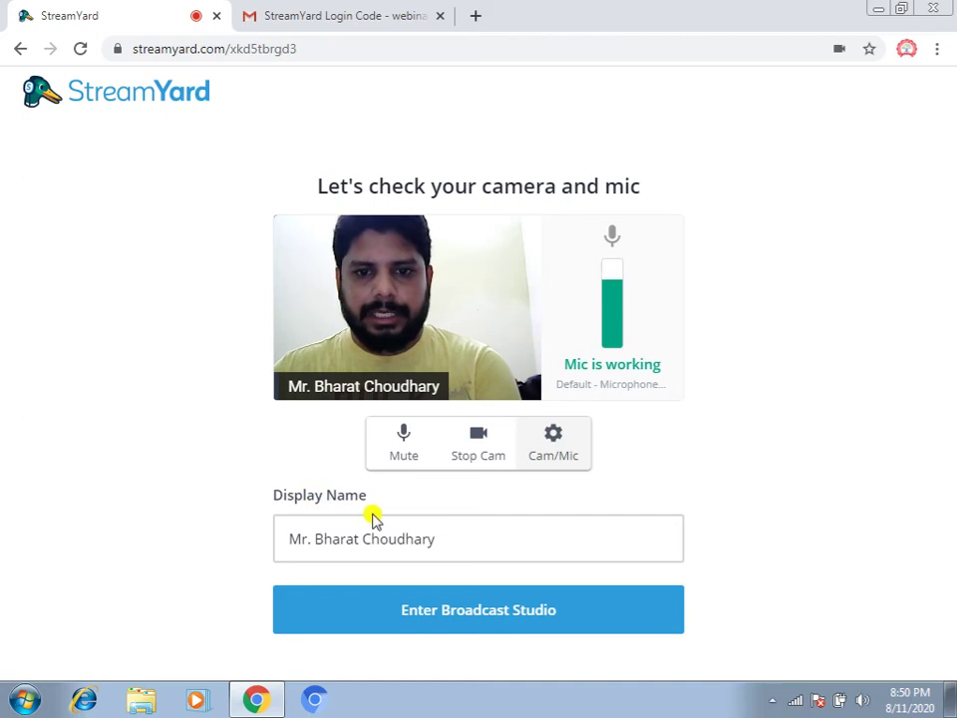
Select the display name text and enter the broadcast studio
drag(438, 538, 258, 555)
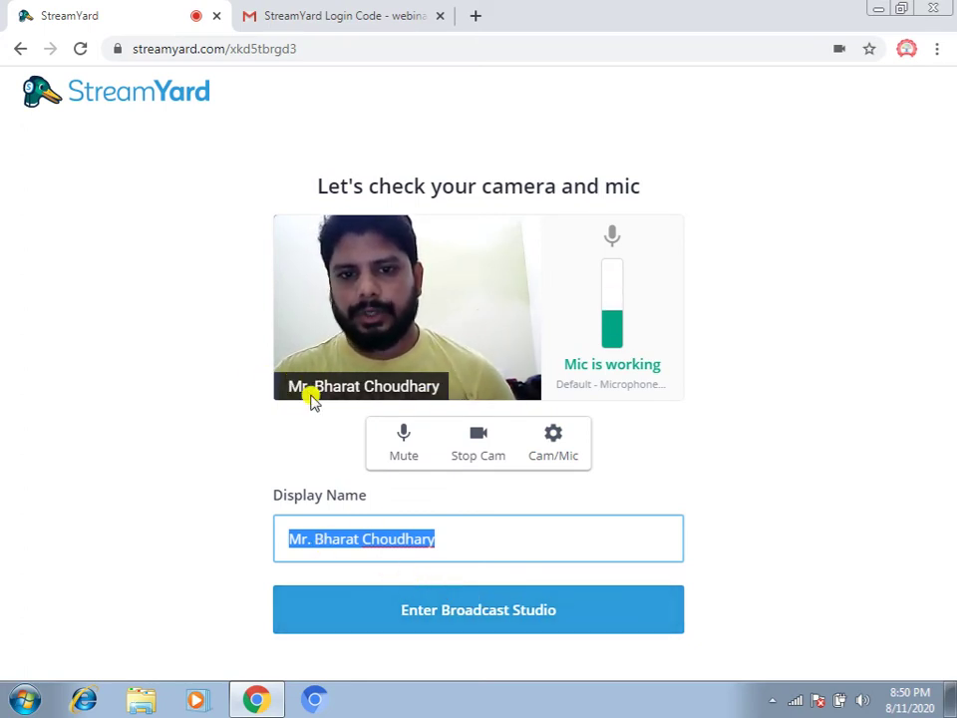
click(453, 610)
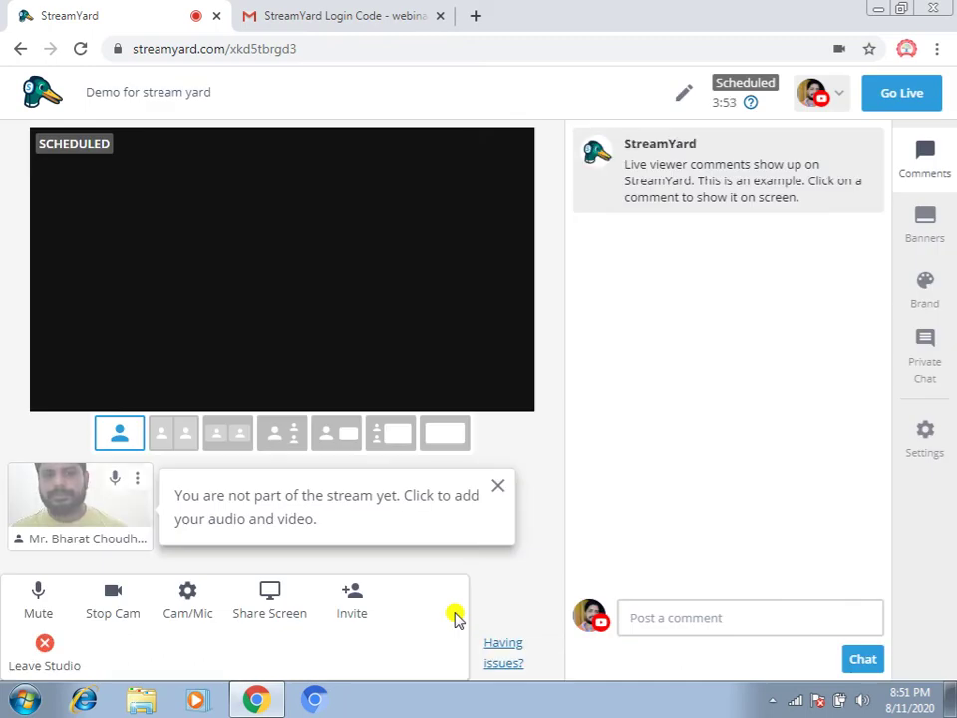
Dismiss the notice, add the host's webcam to the stage, and open the broadcast details editor
click(499, 494)
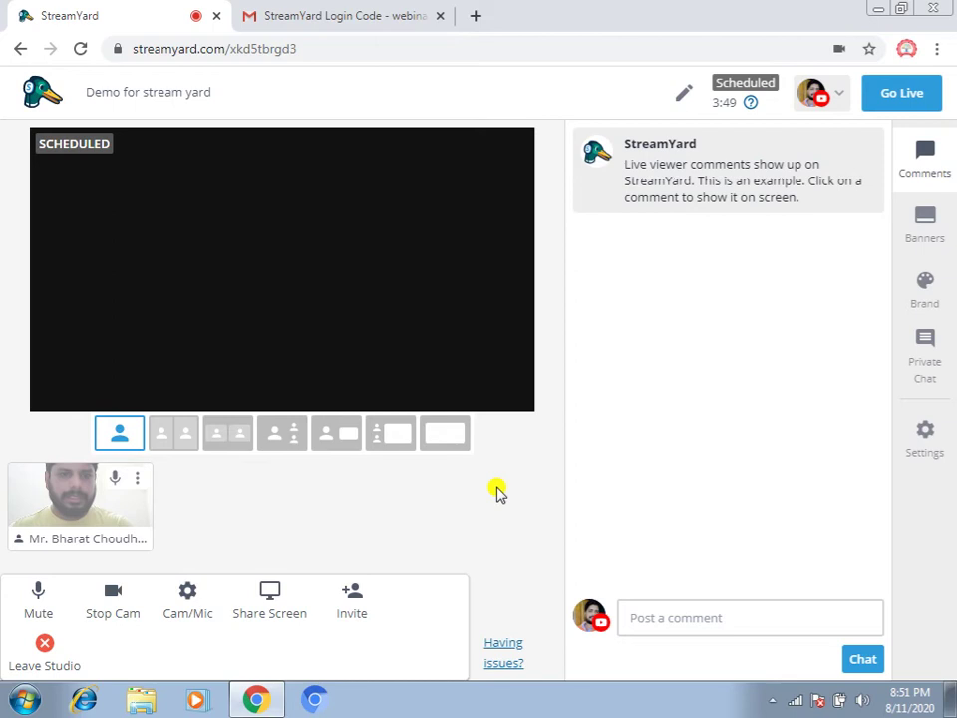
mouse_move(50, 479)
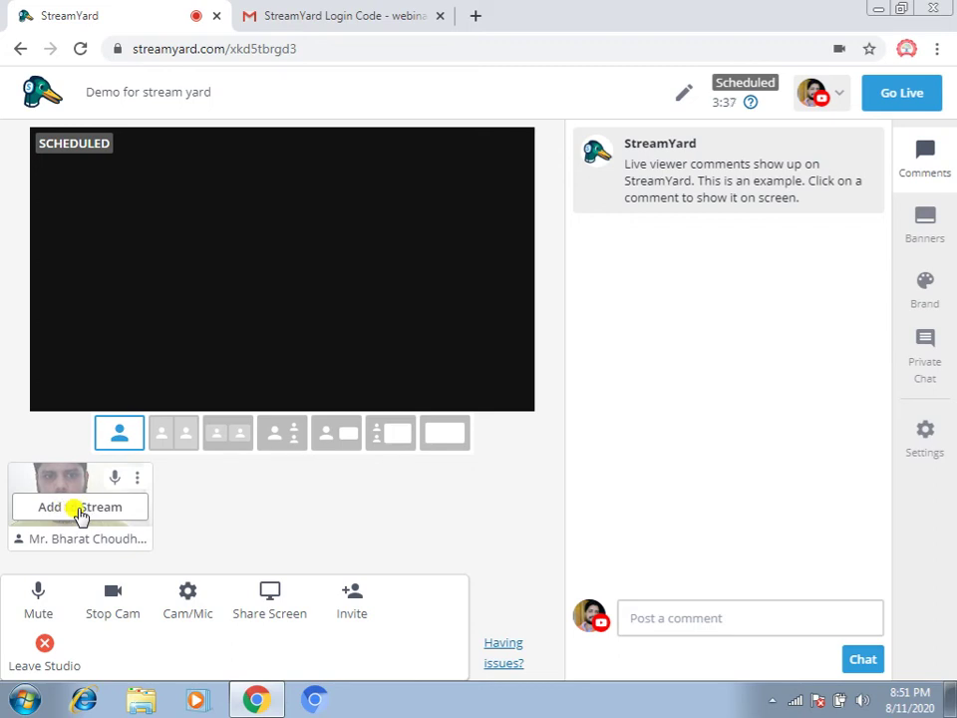
click(80, 509)
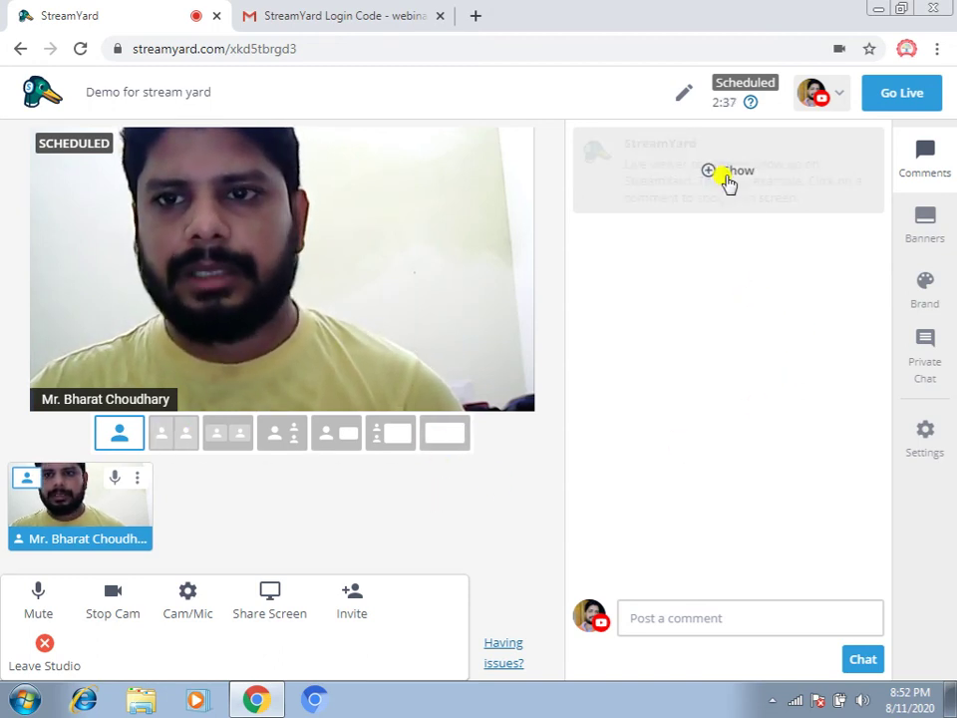
click(683, 94)
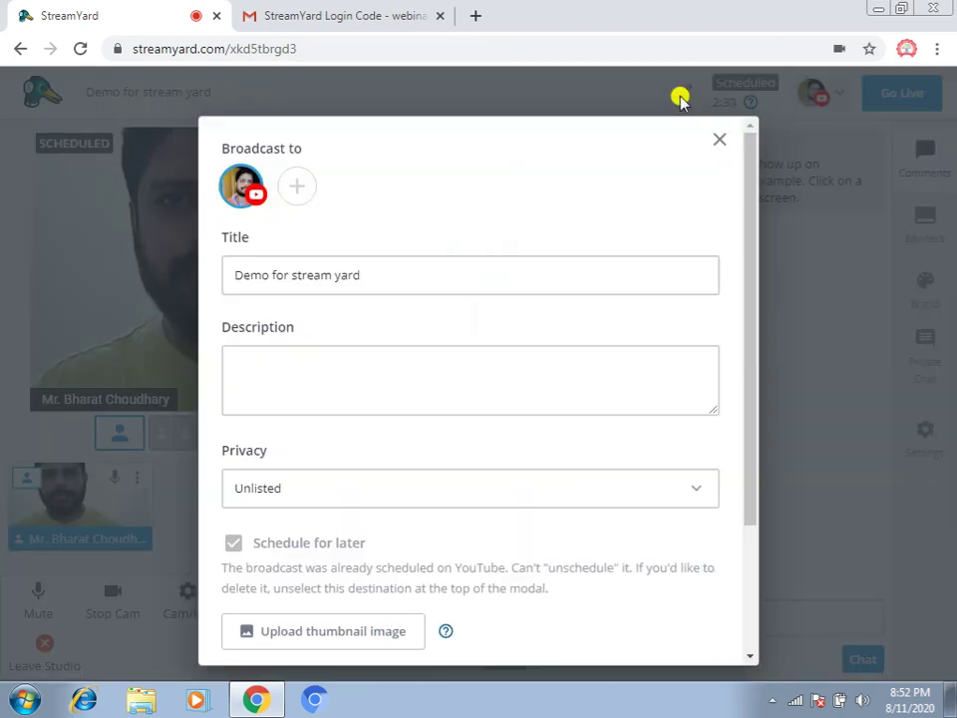